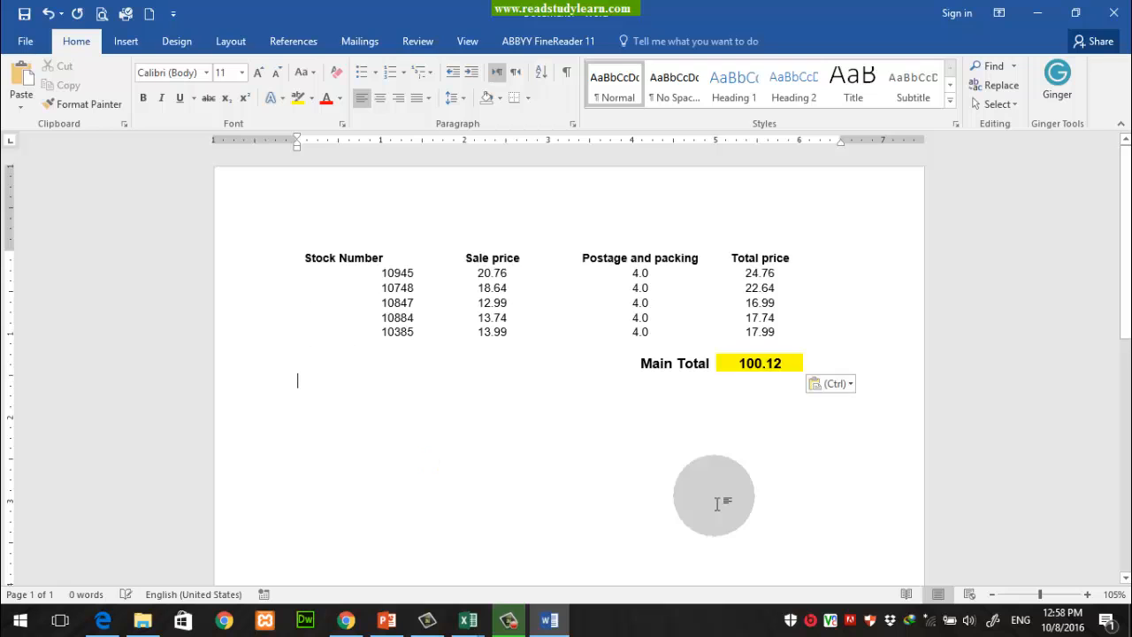
# - Move the pasted stock table up and slightly past the page's left margin
pyautogui.click(313, 310)
pyautogui.click(293, 241)
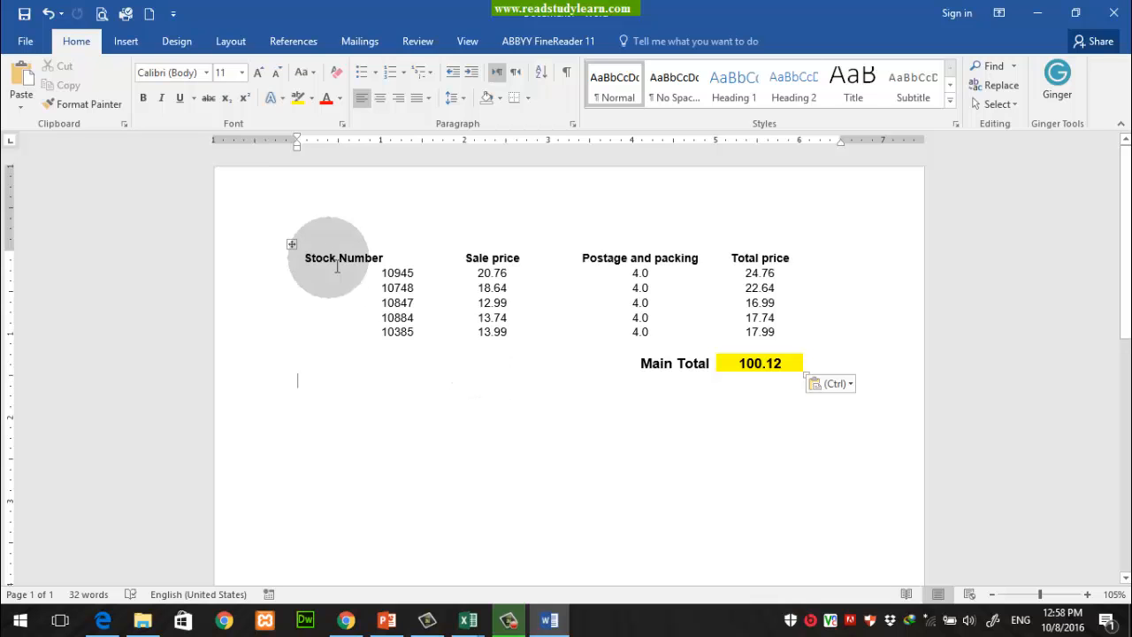
pyautogui.moveTo(292, 243); pyautogui.dragTo(268, 209)
pyautogui.click(389, 358)
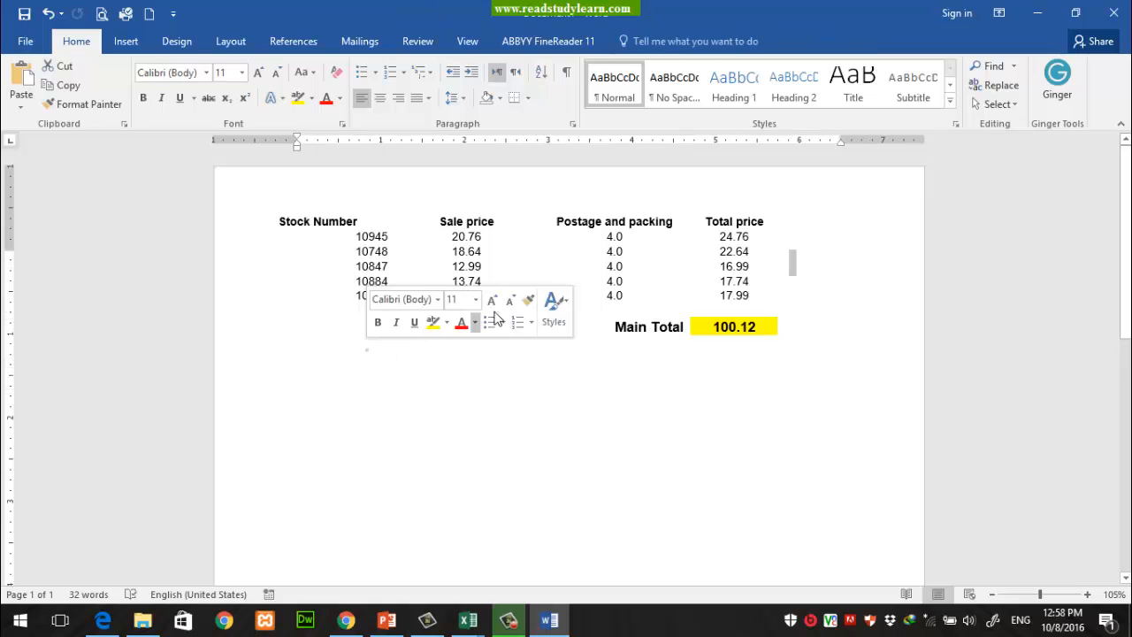
# - Set the font size of stock number 10945 to 16
pyautogui.tripleClick(462, 237)
pyautogui.doubleClick(363, 237)
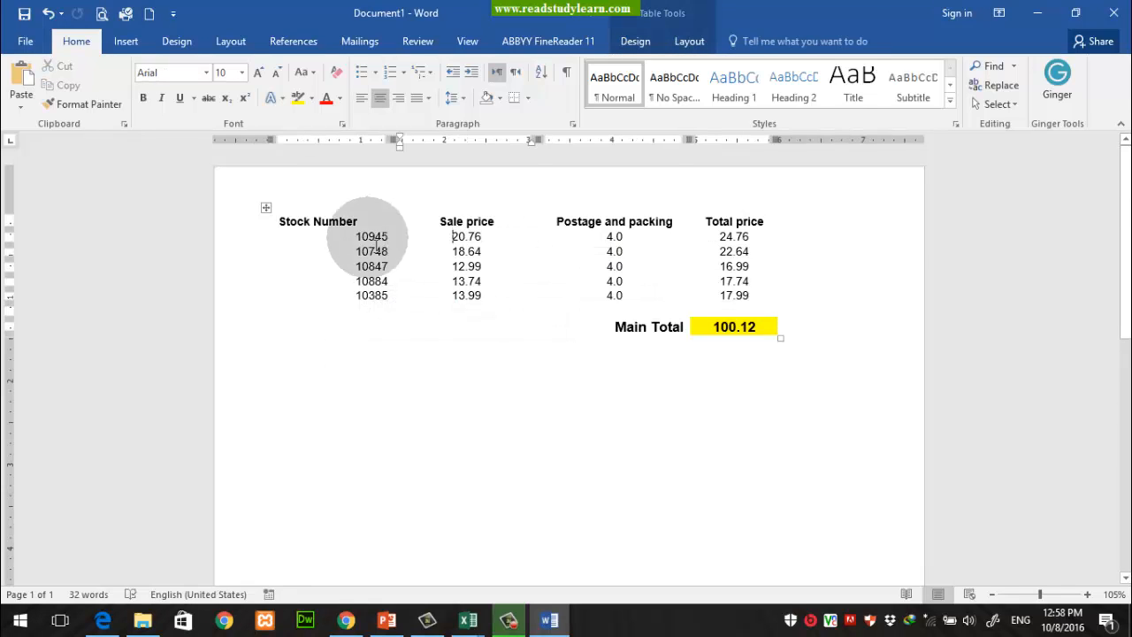
pyautogui.click(481, 265)
pyautogui.click(460, 381)
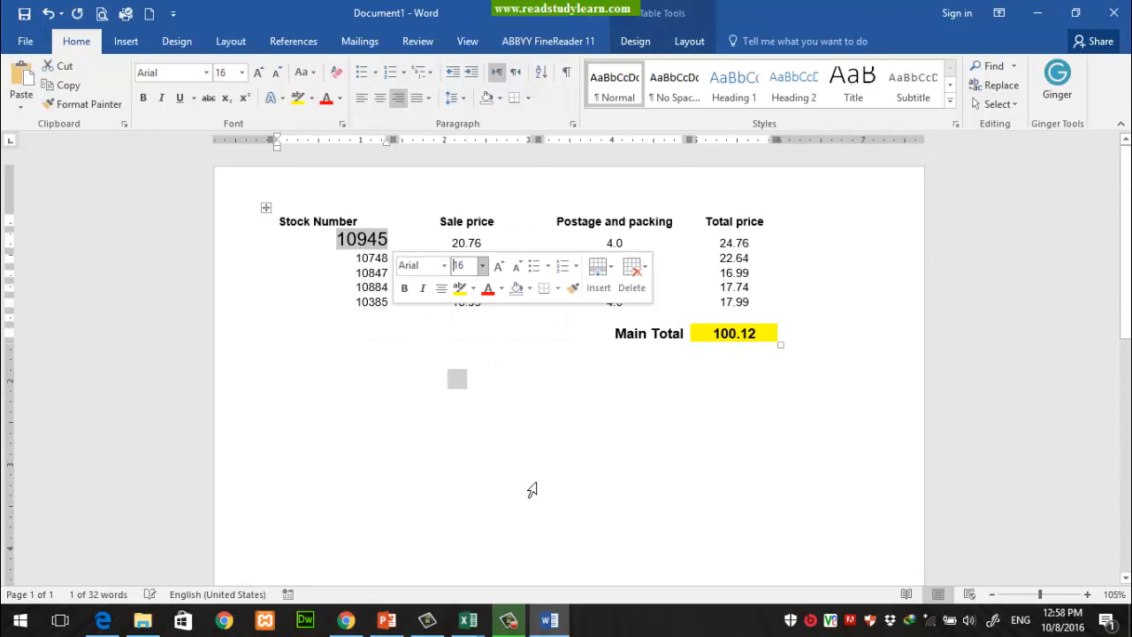
pyautogui.click(531, 487)
# - Apply a plain table style with thin grey borders and light grey banded rows to the whole table
pyautogui.moveTo(336, 237); pyautogui.dragTo(733, 332)
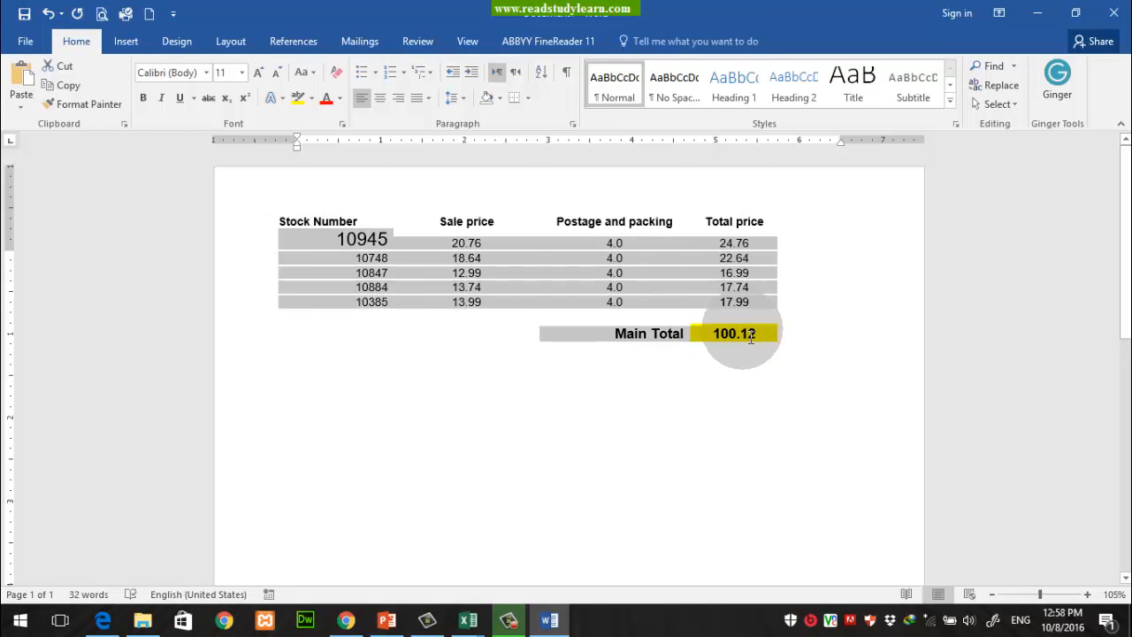
pyautogui.click(267, 209)
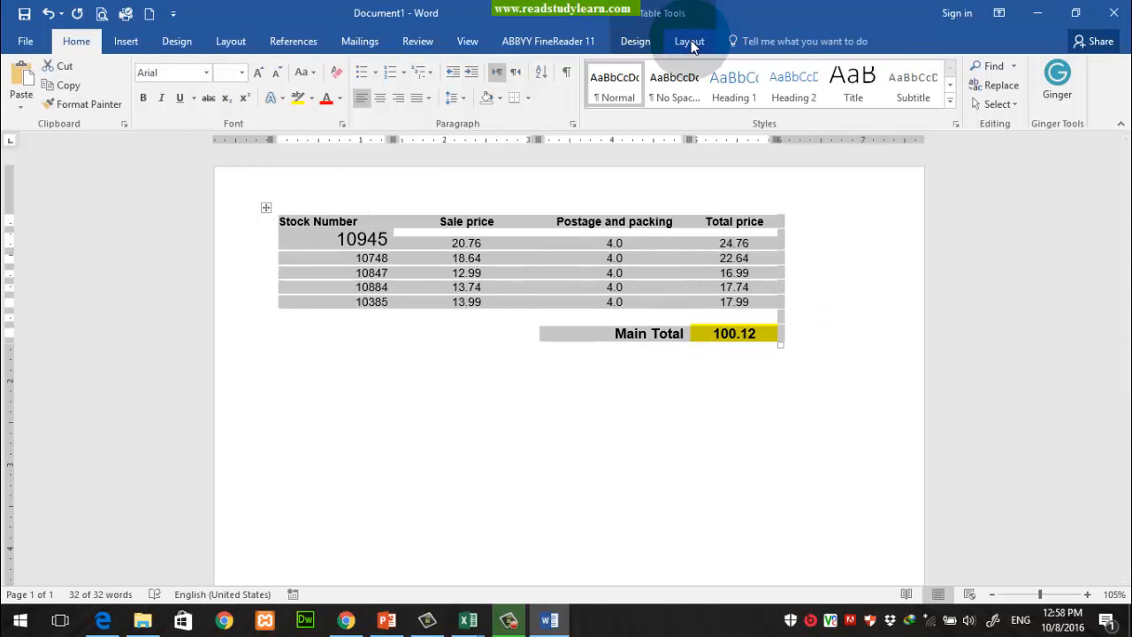
pyautogui.click(689, 41)
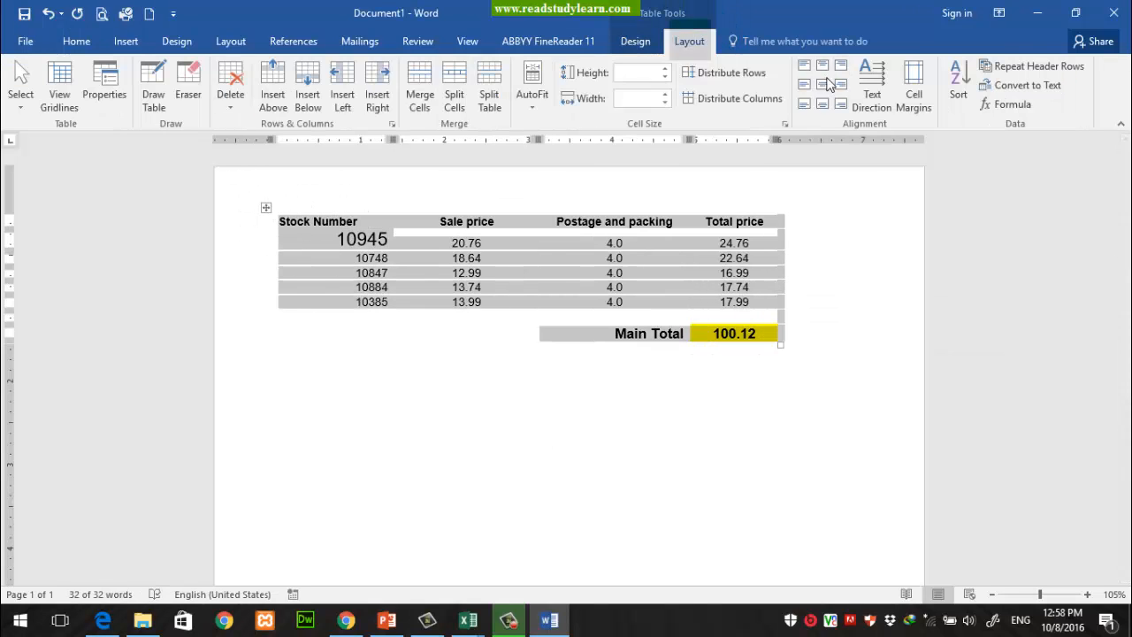
pyautogui.click(635, 41)
pyautogui.click(322, 86)
pyautogui.click(684, 443)
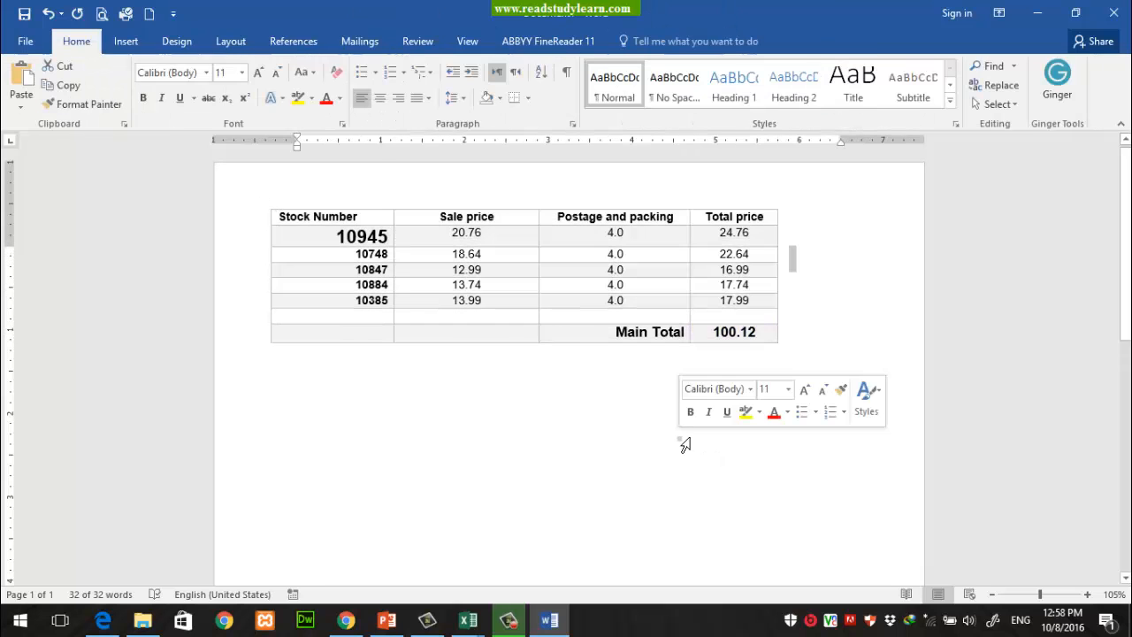
# - Move the whole table right so that its edge lines up with the page's left margin
pyautogui.click(266, 205)
pyautogui.moveTo(281, 209); pyautogui.dragTo(295, 208)
pyautogui.click(450, 338)
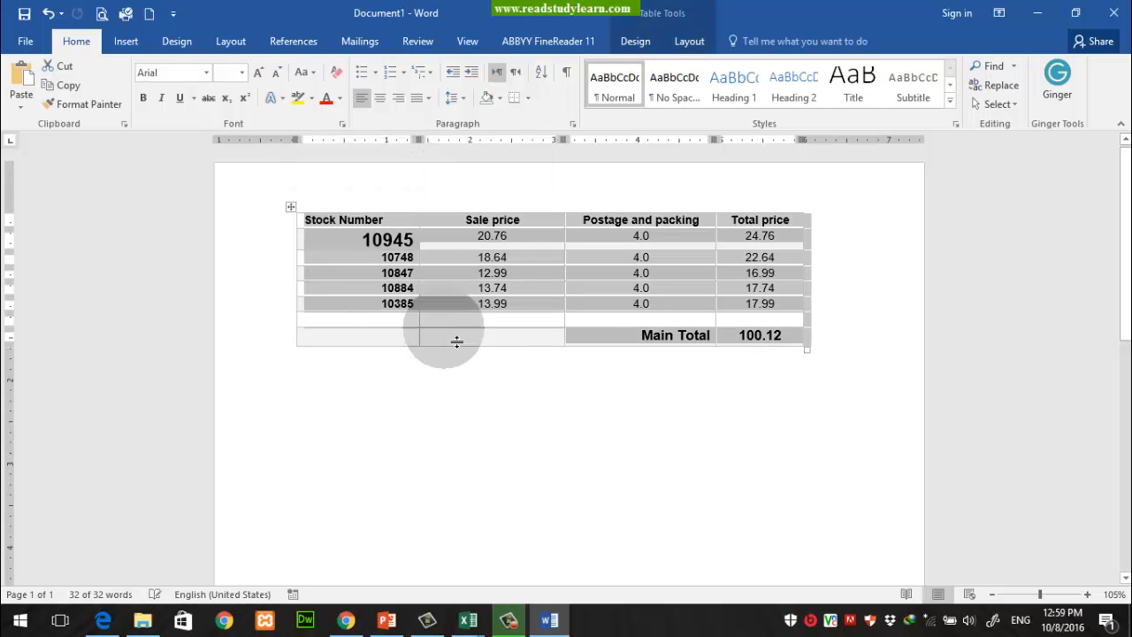
pyautogui.click(642, 479)
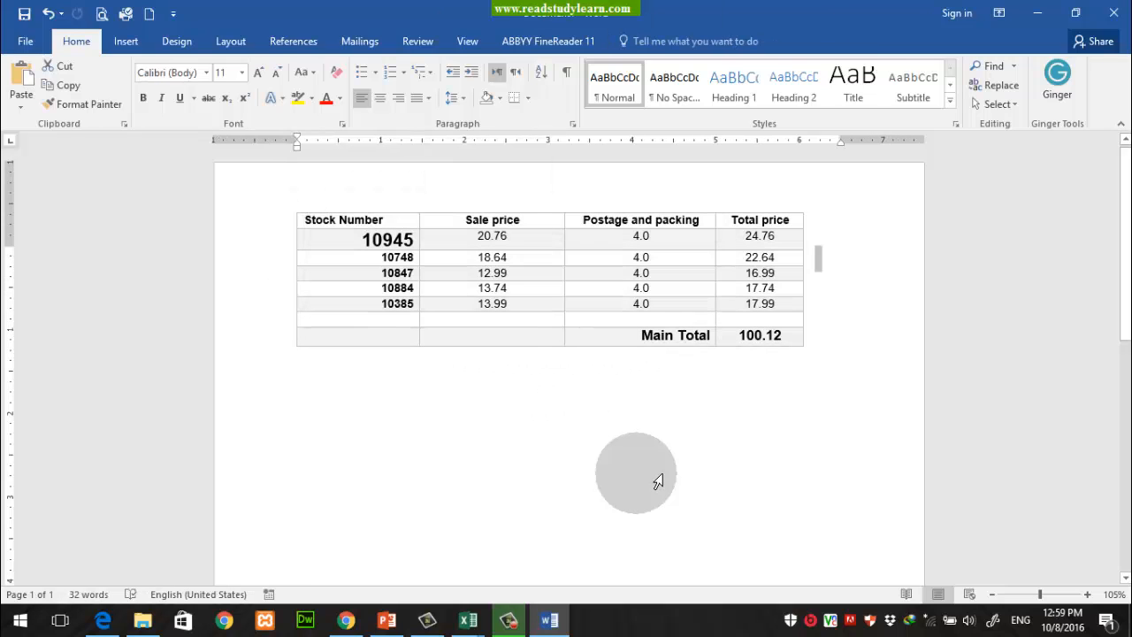
# - Set the font size of stock number 10945 to 10
pyautogui.doubleClick(779, 336)
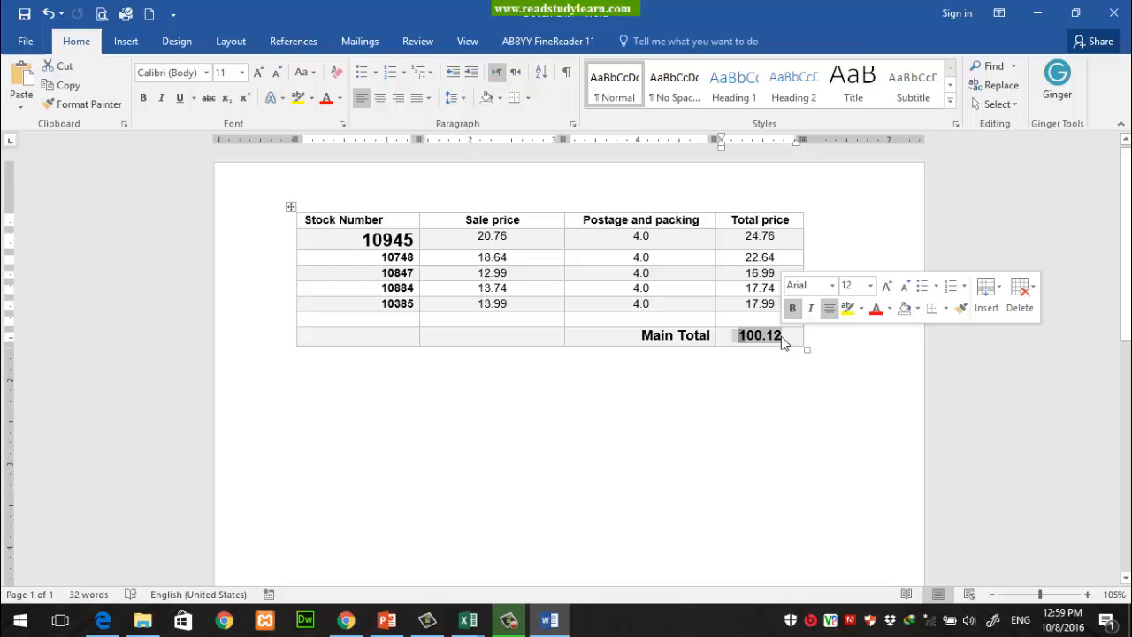
pyautogui.click(721, 249)
pyautogui.doubleClick(388, 239)
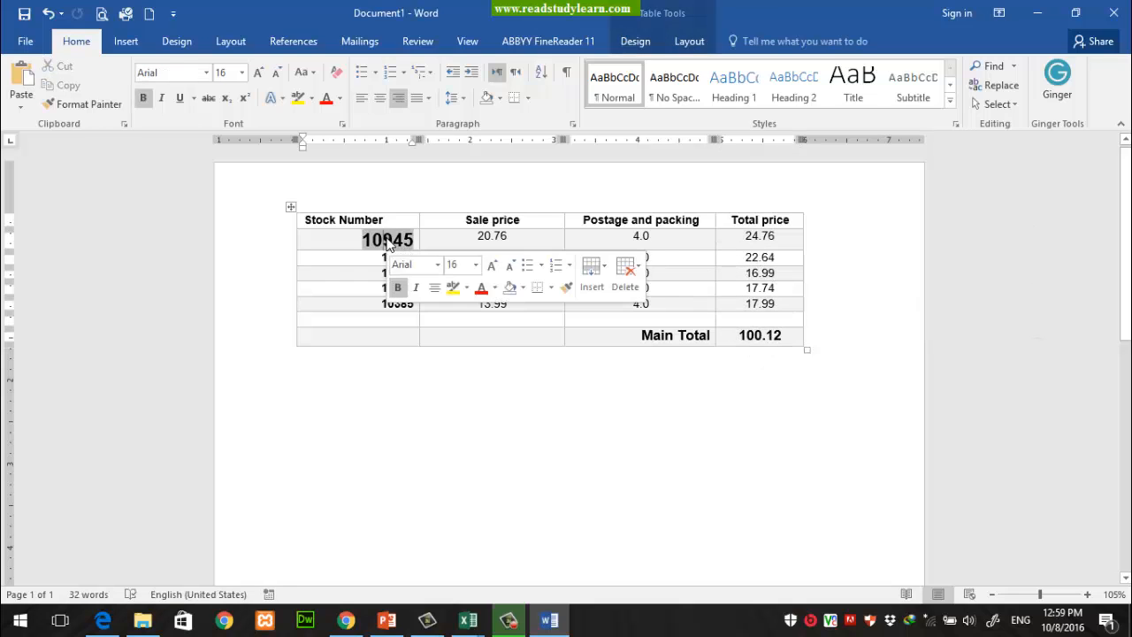
pyautogui.click(397, 259)
pyautogui.doubleClick(387, 240)
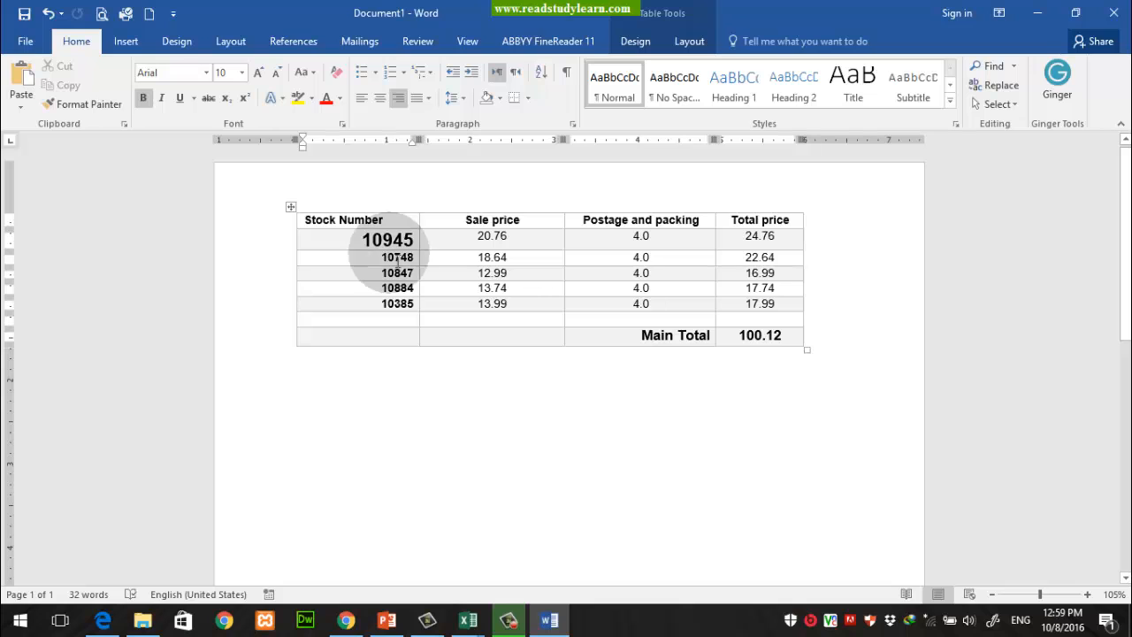
pyautogui.click(479, 269)
pyautogui.click(456, 321)
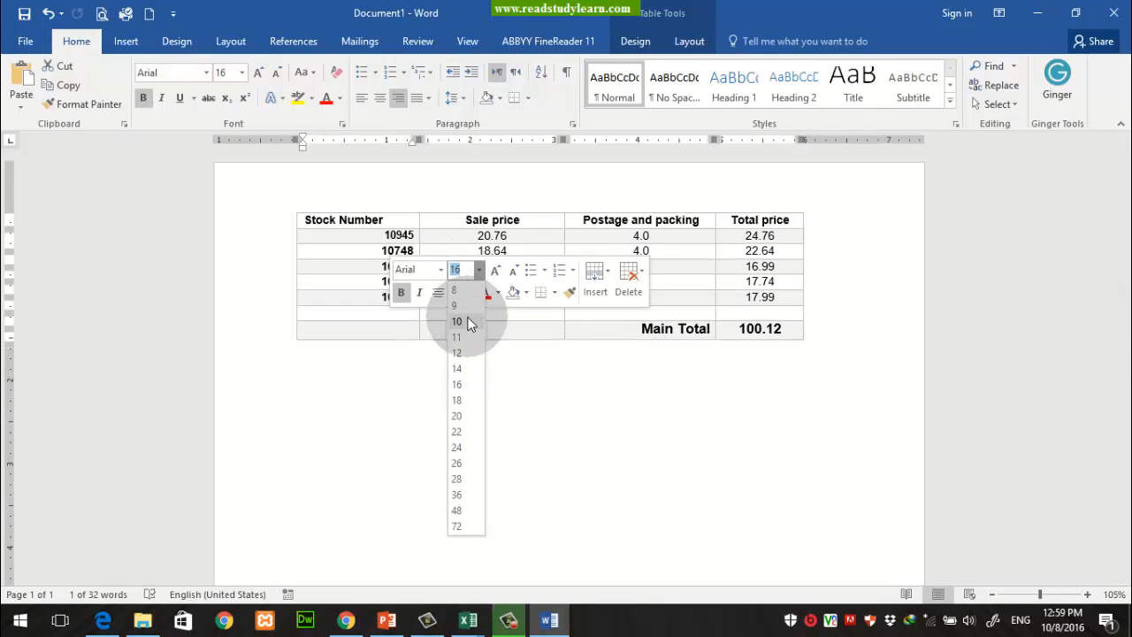
pyautogui.click(480, 437)
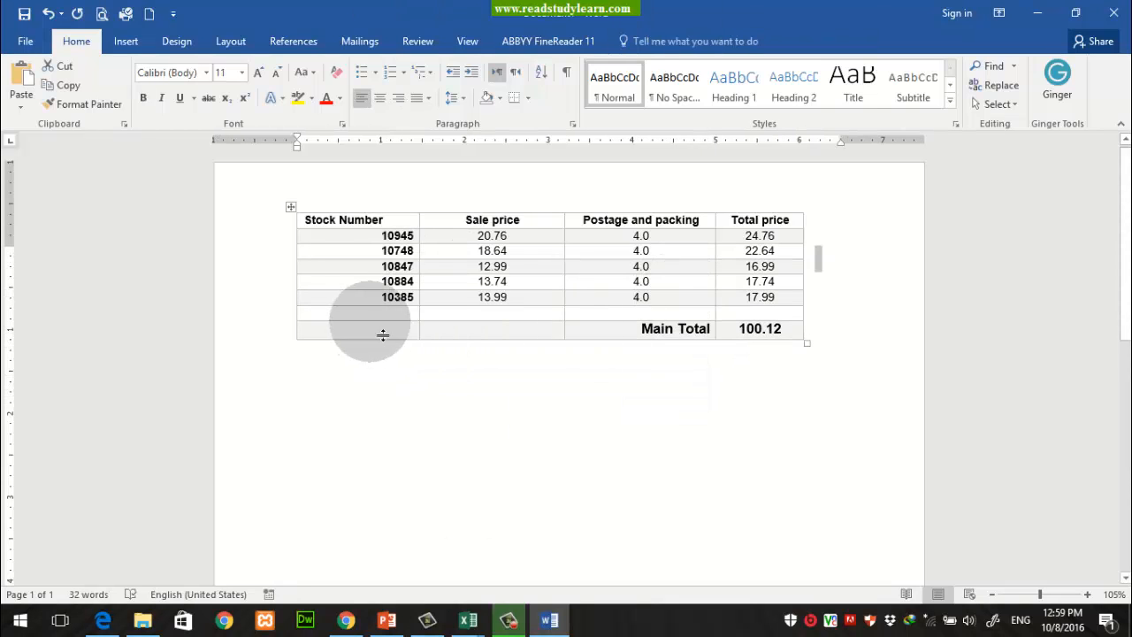
pyautogui.click(321, 330)
pyautogui.doubleClick(400, 392)
pyautogui.click(854, 341)
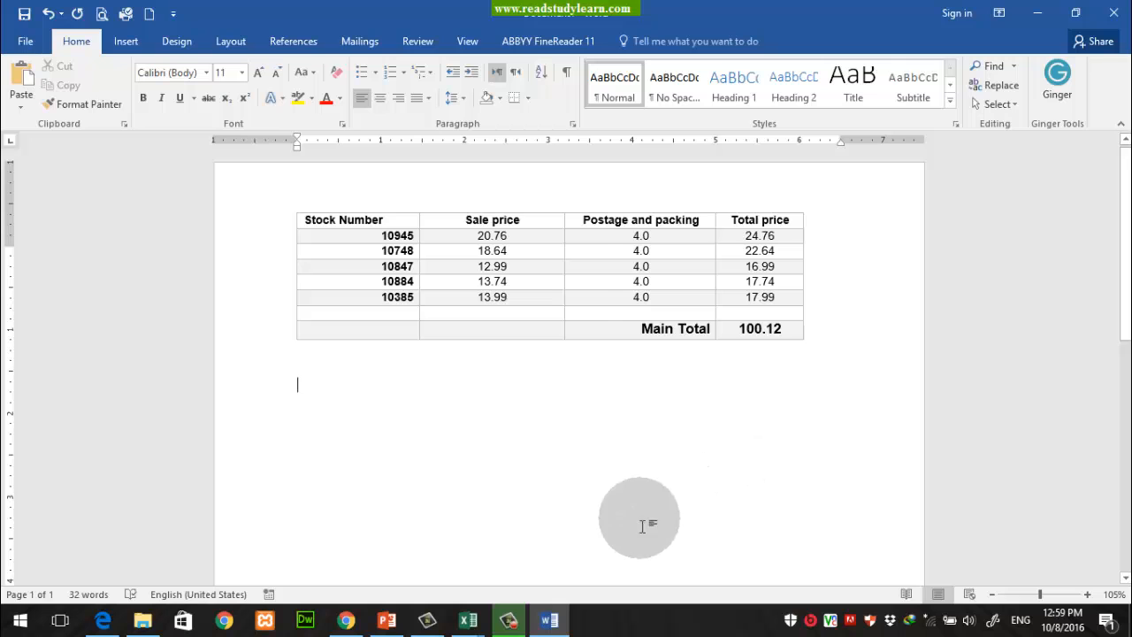
# - Switch to Excel to examine the source range A6:D13, compare it with the table in Word, and return to the worksheet
pyautogui.moveTo(453, 612)
pyautogui.click(349, 551)
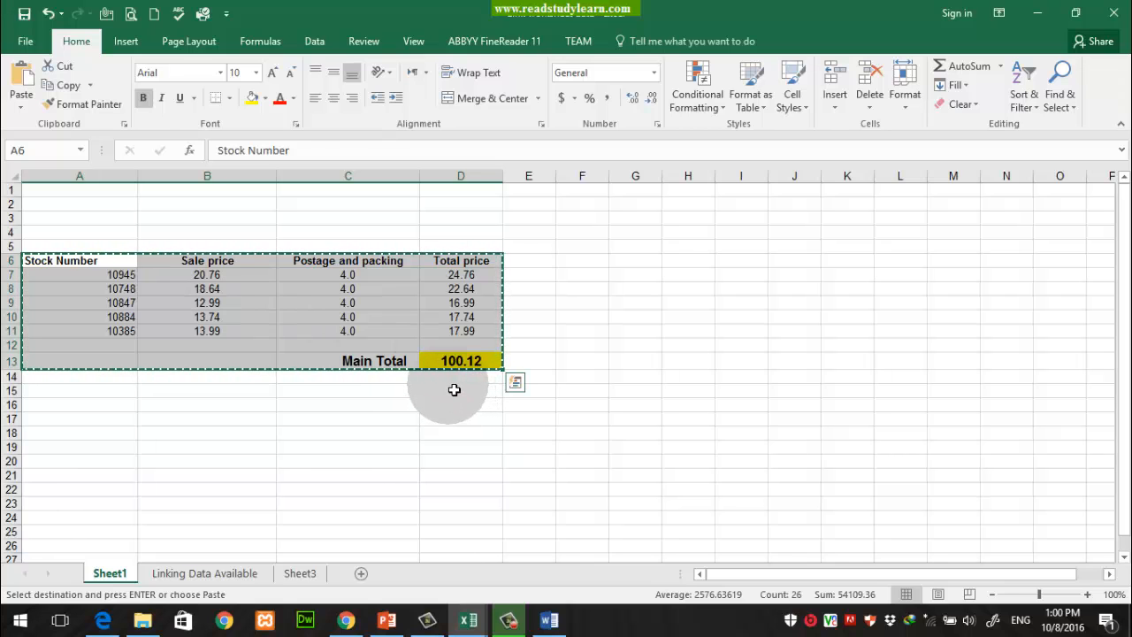
pyautogui.moveTo(88, 269); pyautogui.dragTo(451, 367)
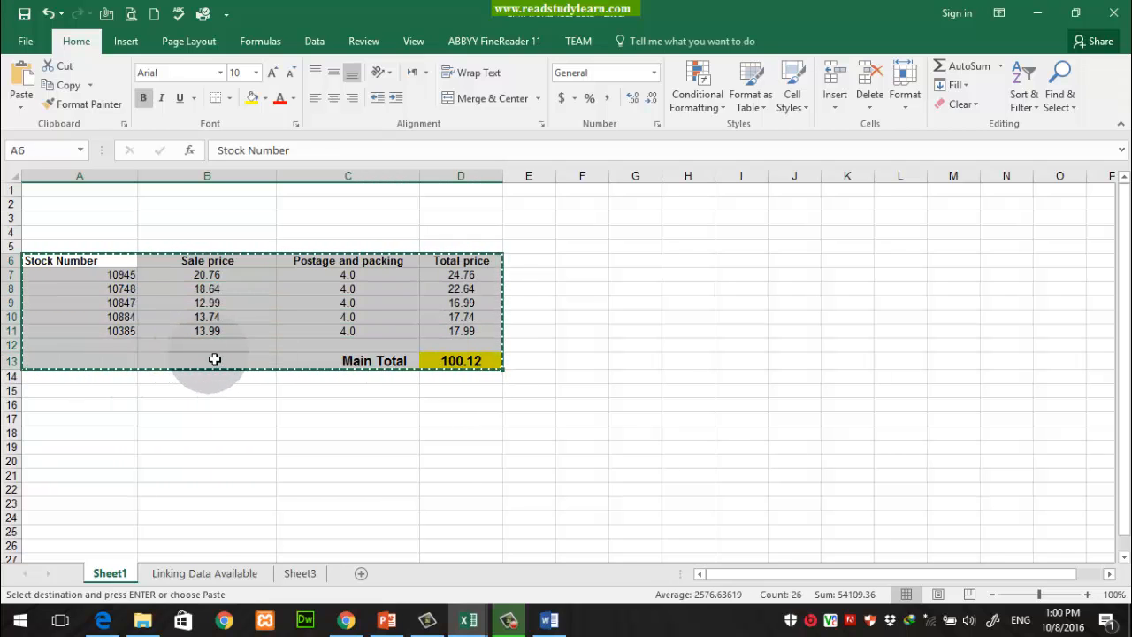
pyautogui.click(548, 619)
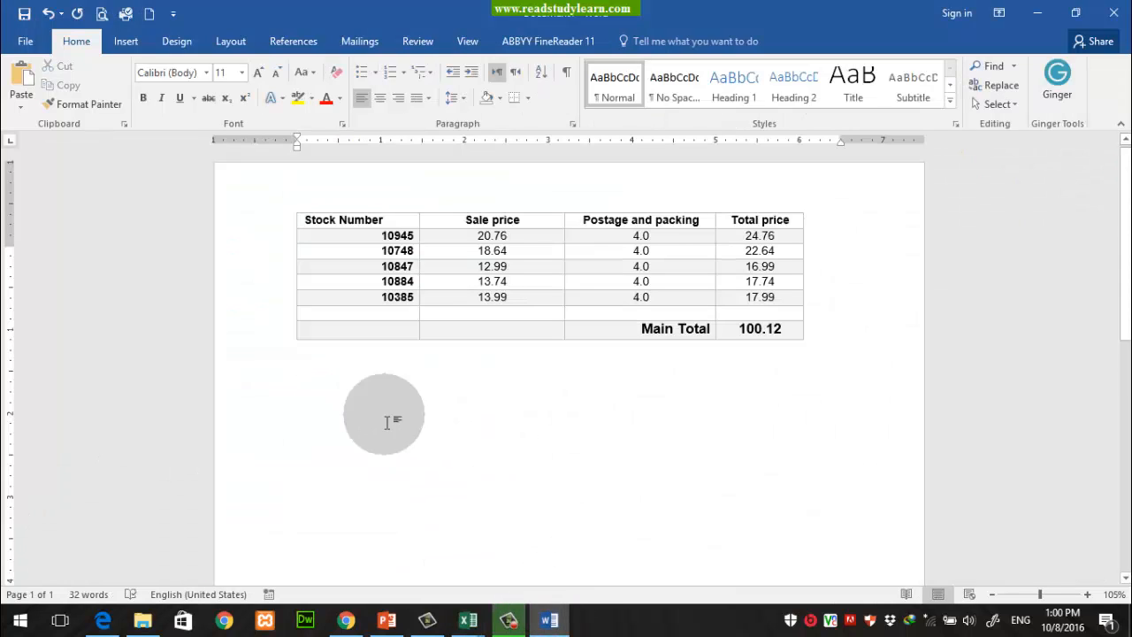
pyautogui.moveTo(548, 624)
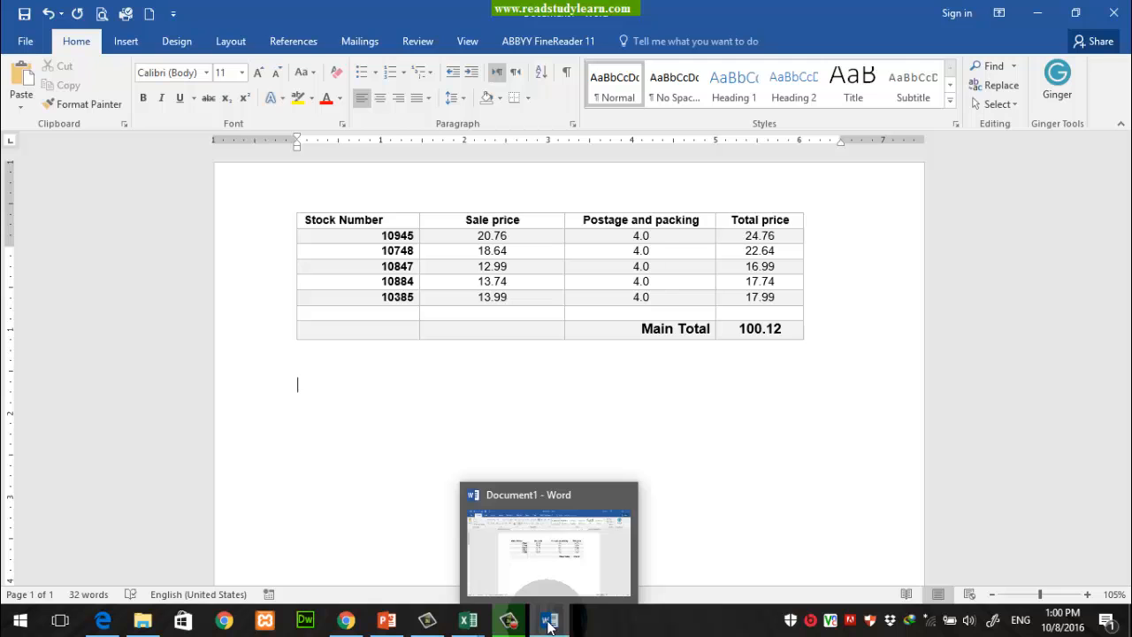
pyautogui.click(548, 622)
pyautogui.click(548, 622)
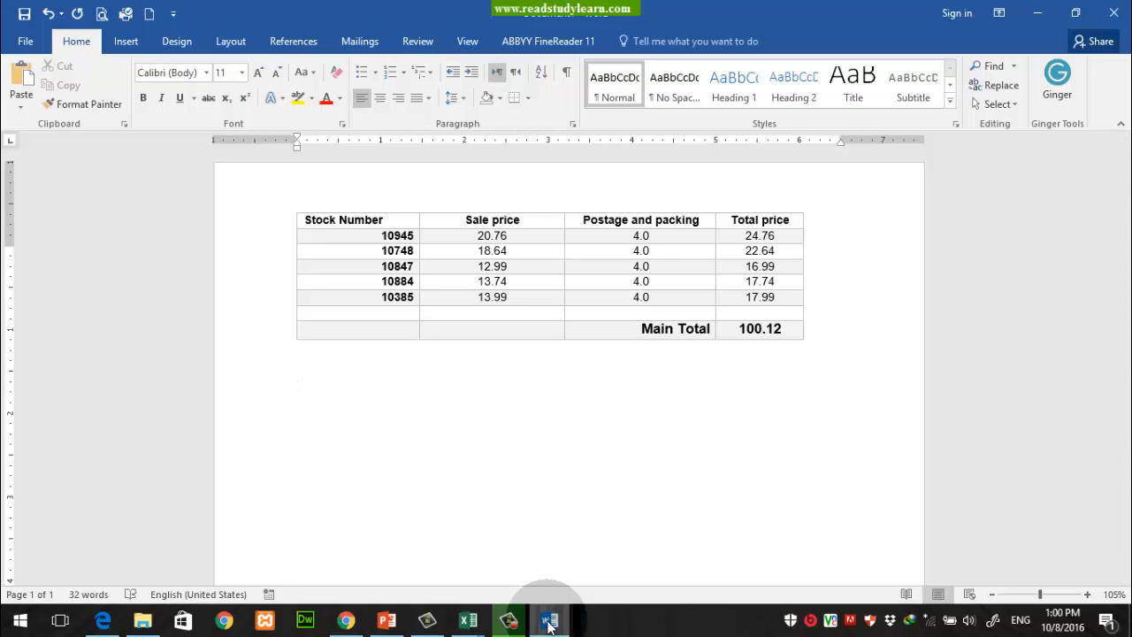
pyautogui.click(549, 622)
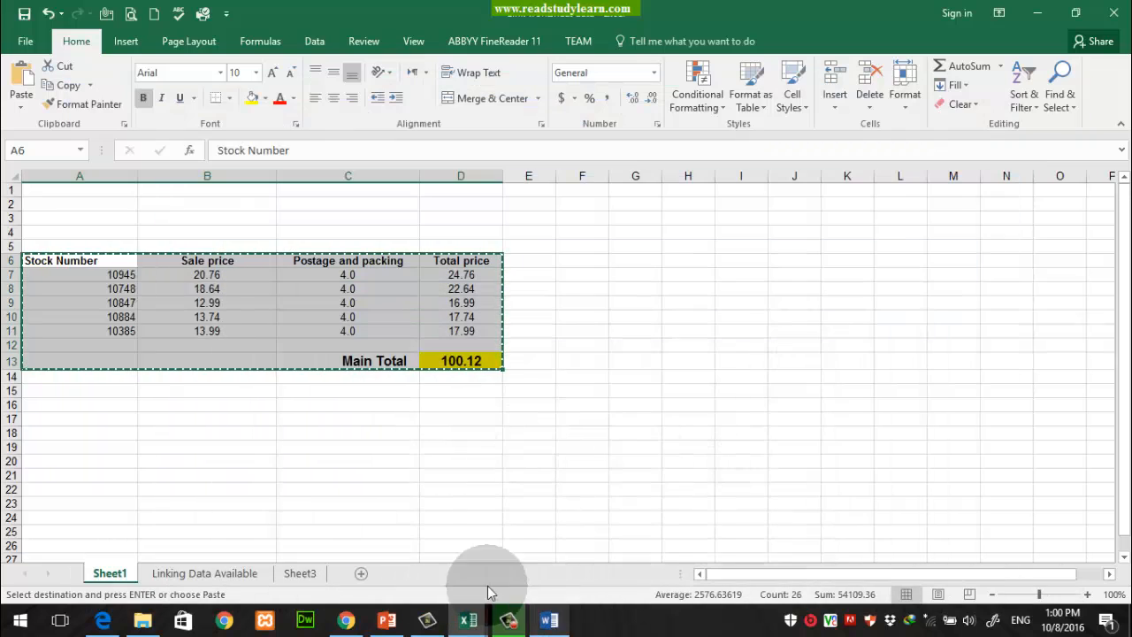
# - Format A6:D13 as a table with headers in a red medium banded style, and centre its contents horizontally
pyautogui.moveTo(91, 275); pyautogui.dragTo(458, 376)
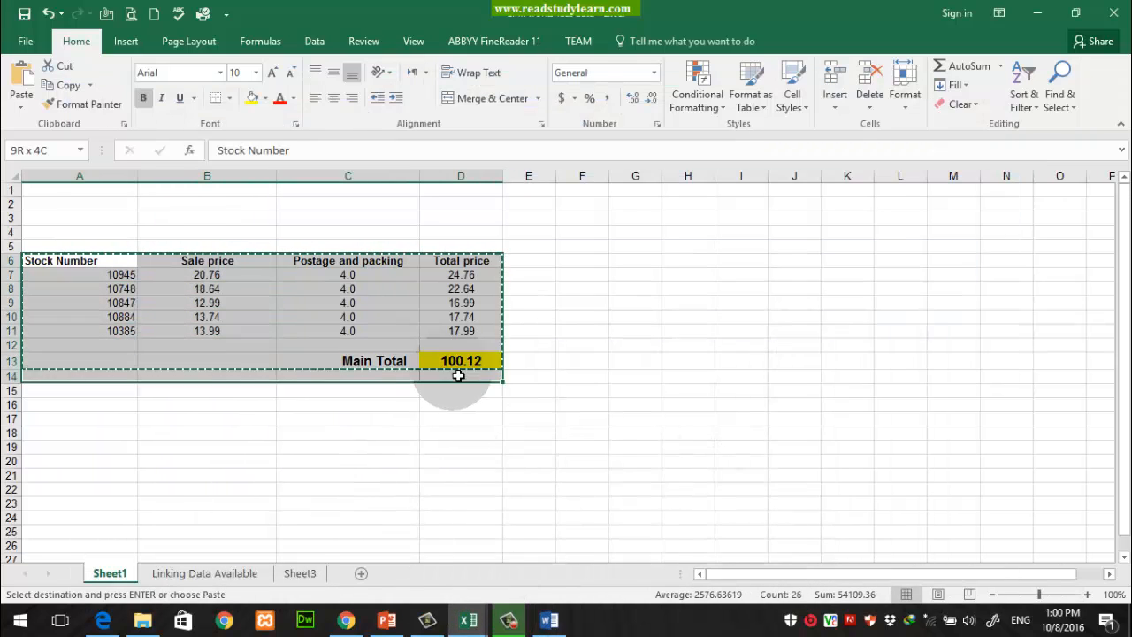
pyautogui.click(463, 365)
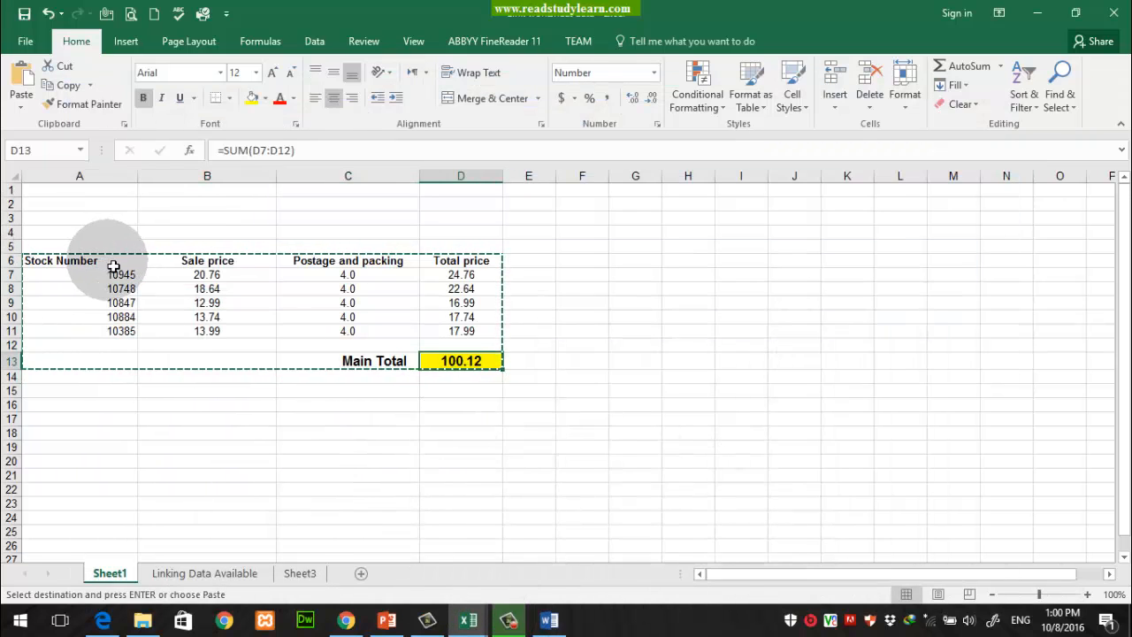
pyautogui.moveTo(114, 266); pyautogui.dragTo(489, 365)
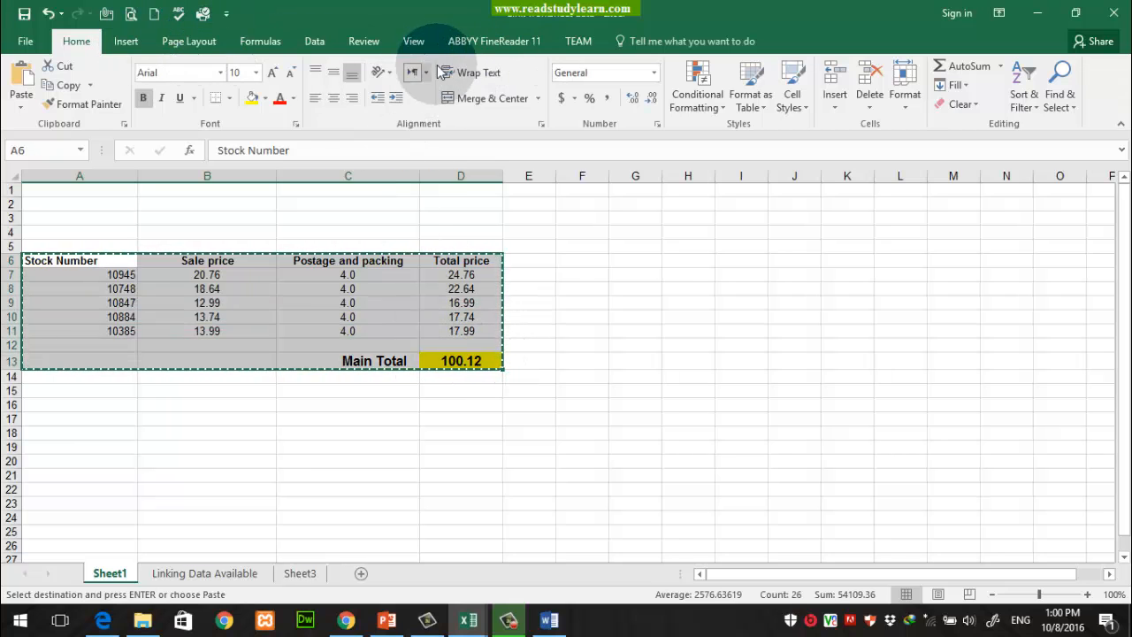
pyautogui.click(751, 99)
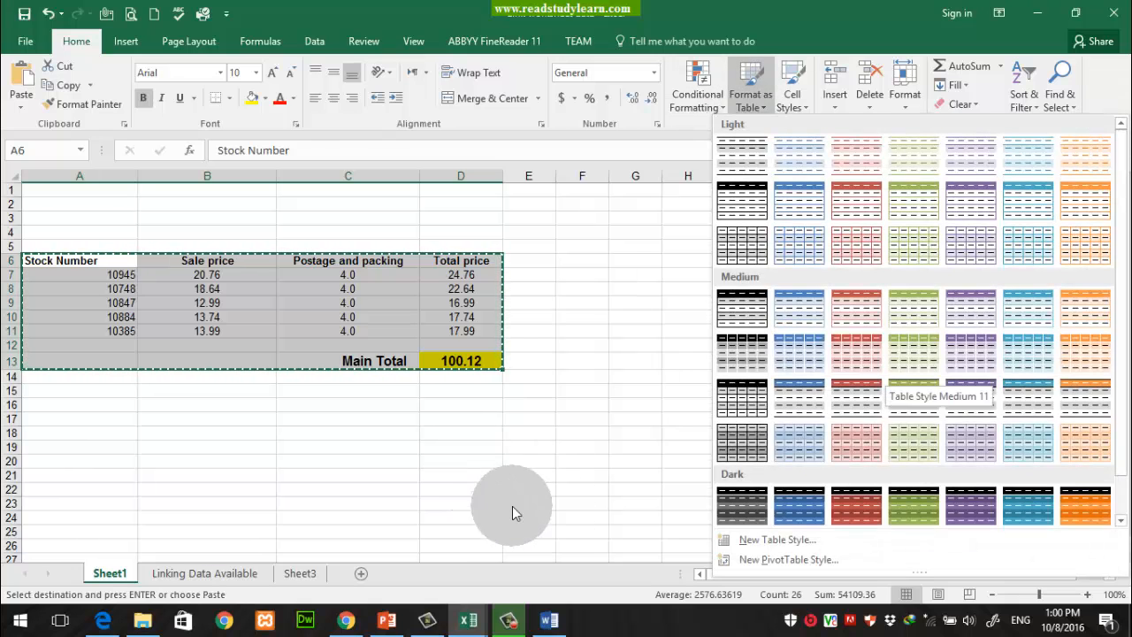
pyautogui.click(854, 370)
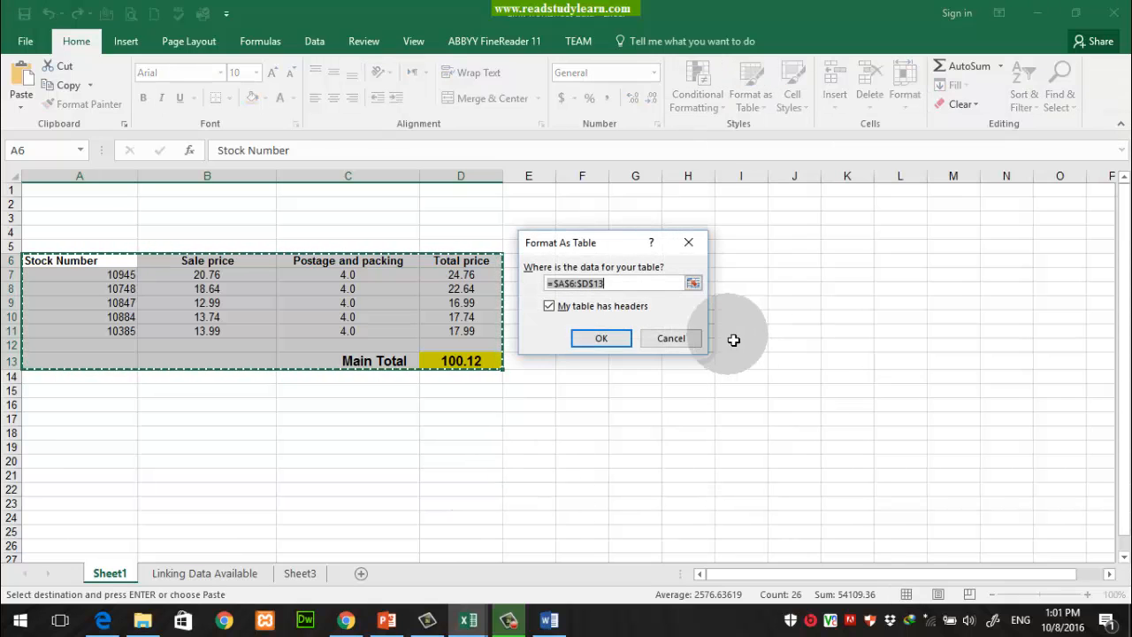
pyautogui.click(601, 338)
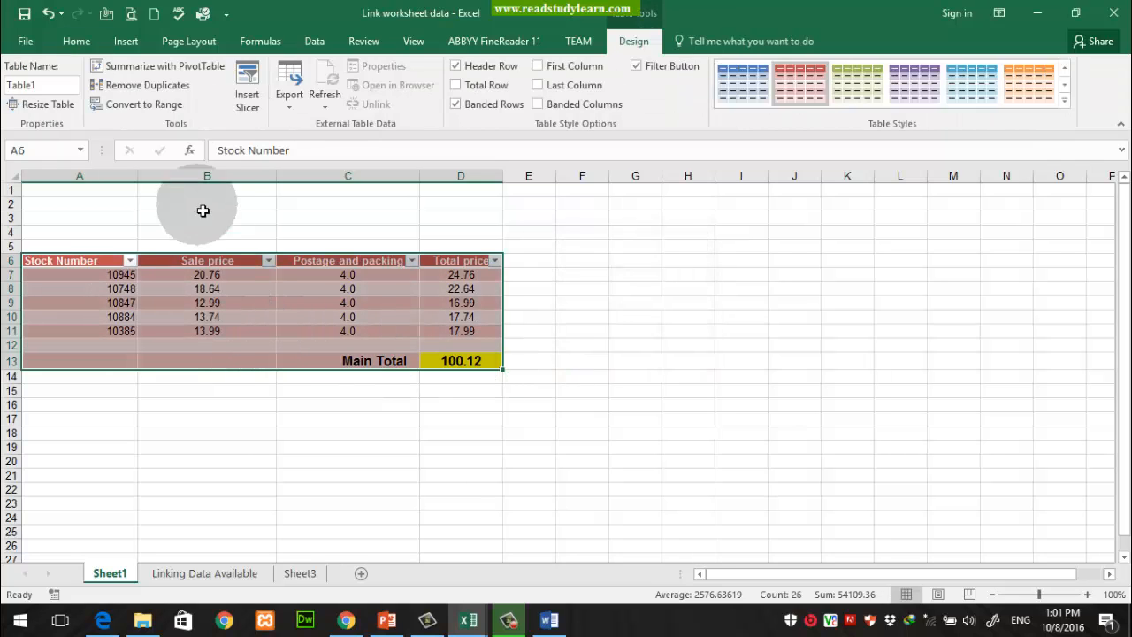
pyautogui.click(79, 42)
pyautogui.click(335, 99)
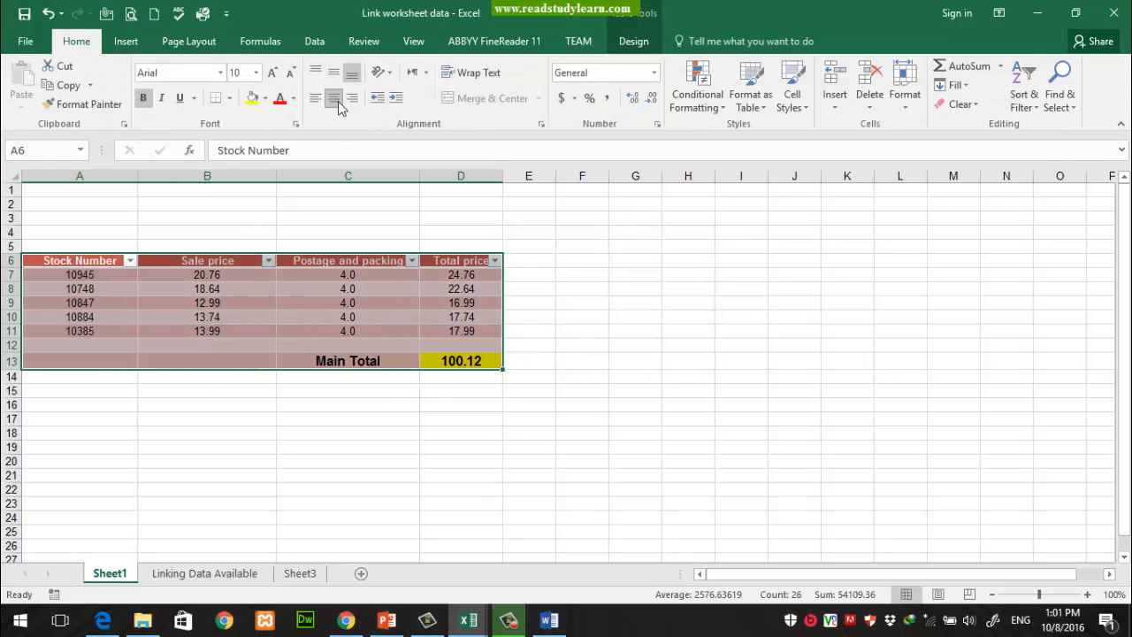
# - Increase the height of header row 6 and middle-align its headings vertically
pyautogui.moveTo(15, 267); pyautogui.dragTo(19, 287)
pyautogui.click(11, 265)
pyautogui.click(333, 72)
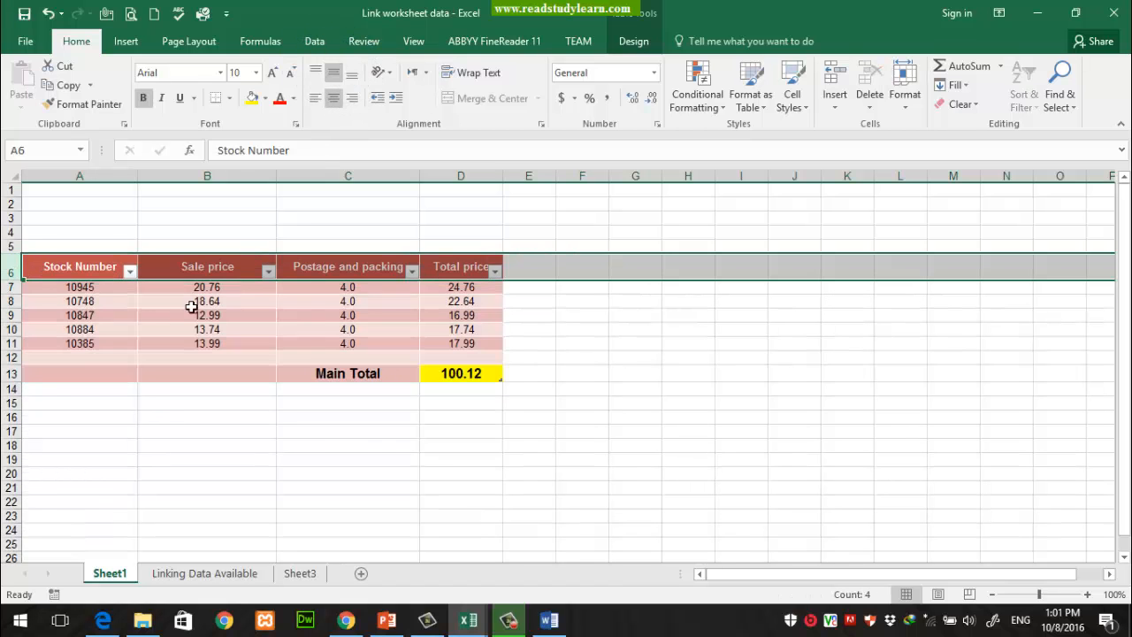
# - Copy the formatted table in A6:D13
pyautogui.moveTo(96, 275); pyautogui.dragTo(466, 374)
pyautogui.rightClick(462, 374)
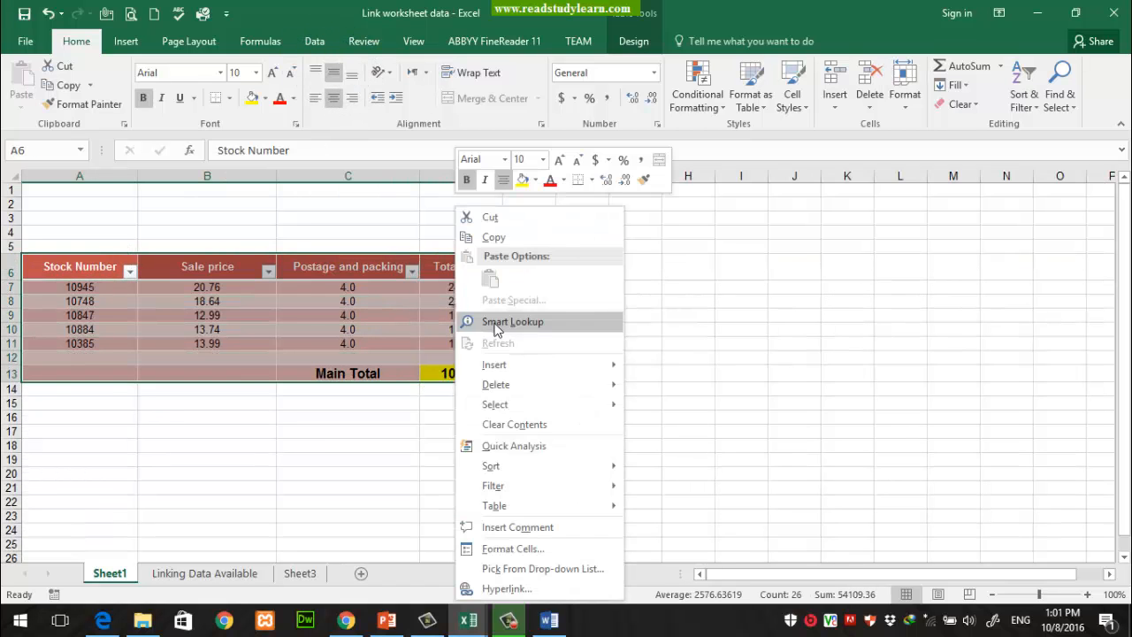
pyautogui.click(508, 250)
# - Switch to Word and paste the copied range below the existing table as a linked Microsoft Excel Worksheet Object
pyautogui.click(549, 620)
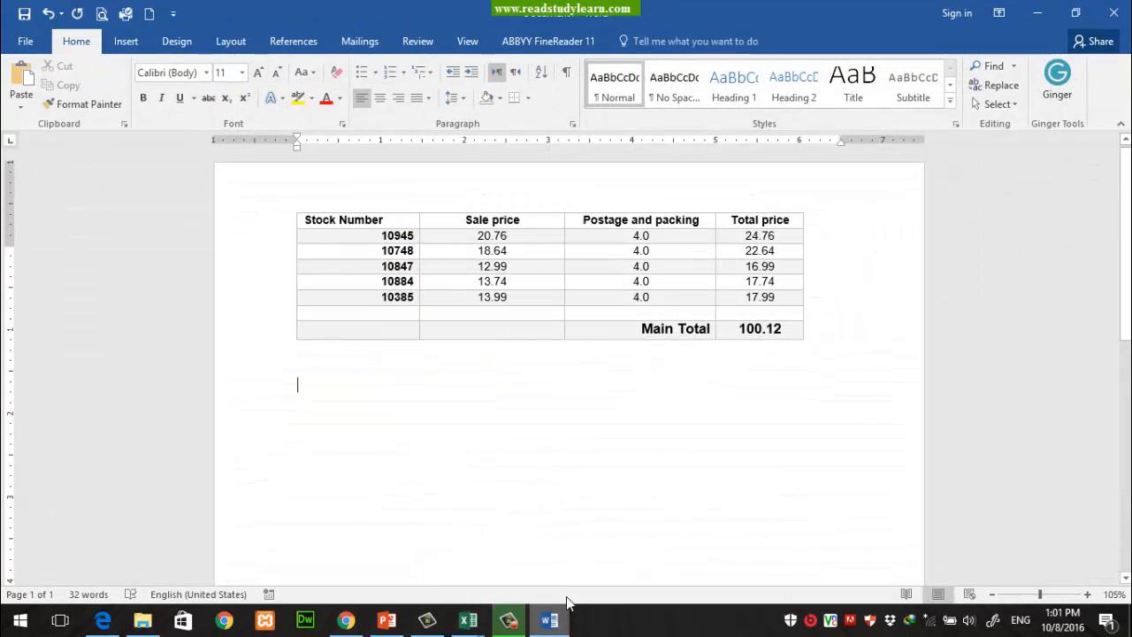
pyautogui.click(298, 402)
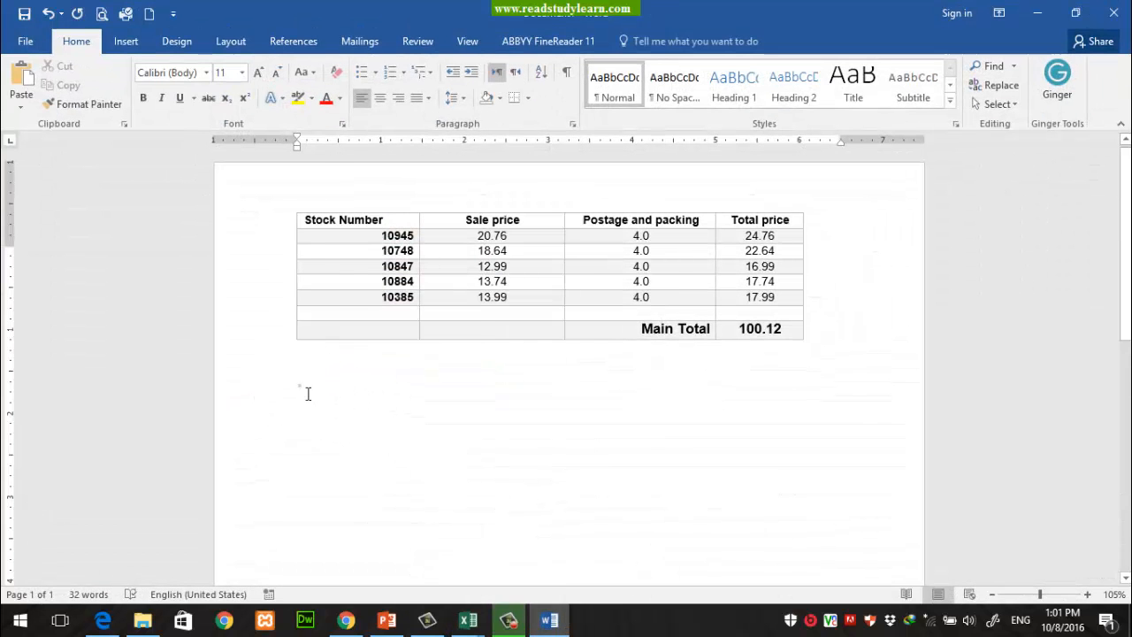
pyautogui.rightClick(300, 392)
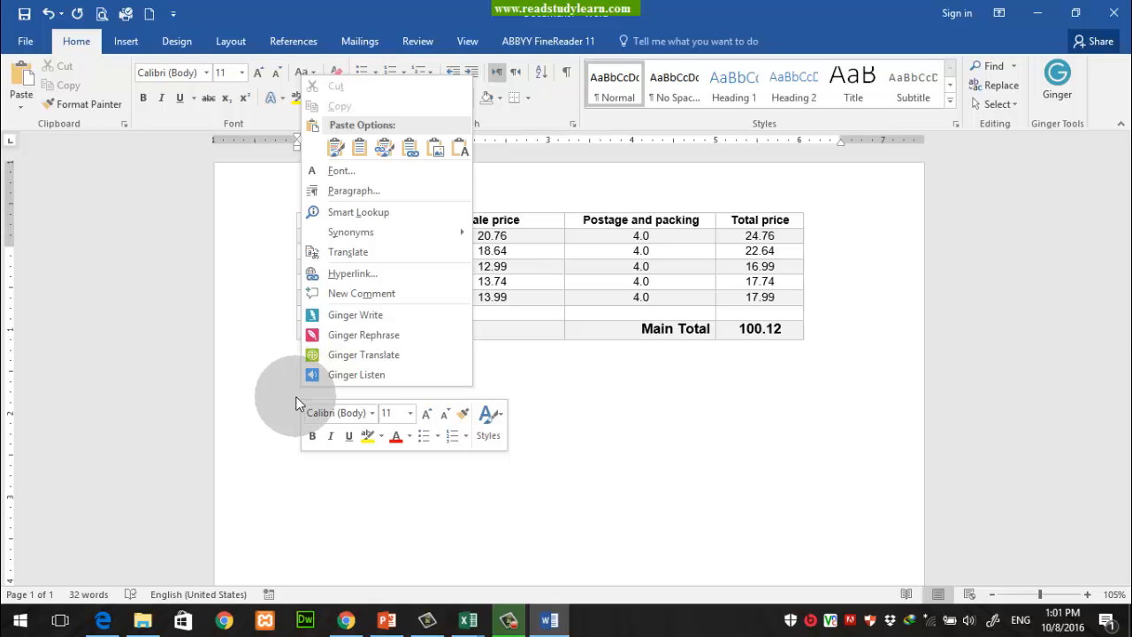
pyautogui.click(297, 396)
pyautogui.click(142, 214)
pyautogui.click(21, 99)
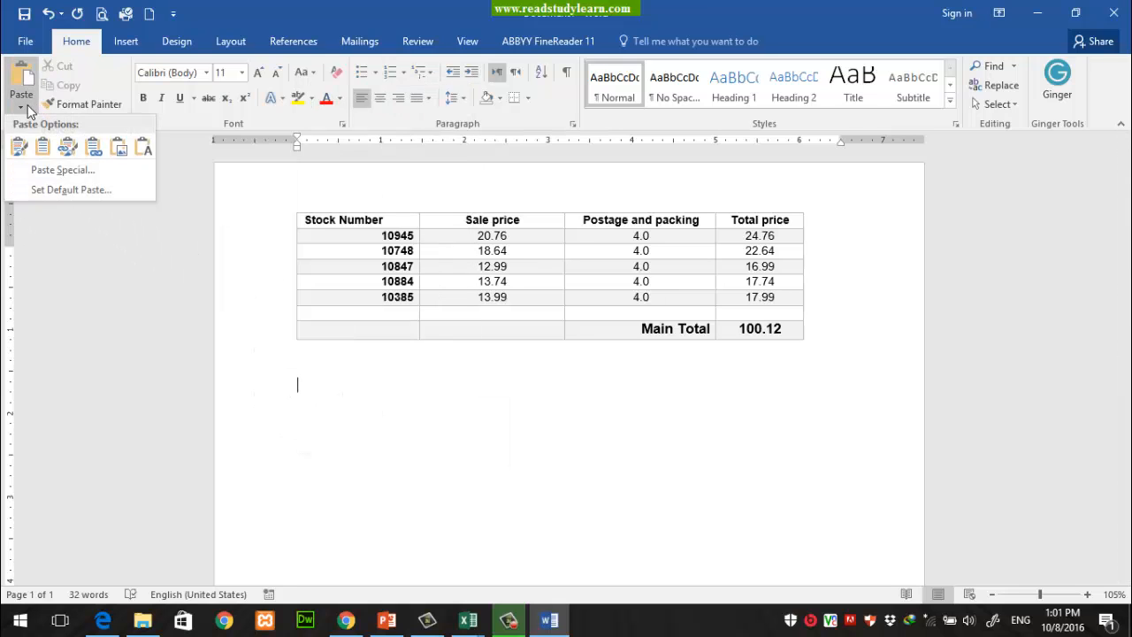
pyautogui.click(59, 169)
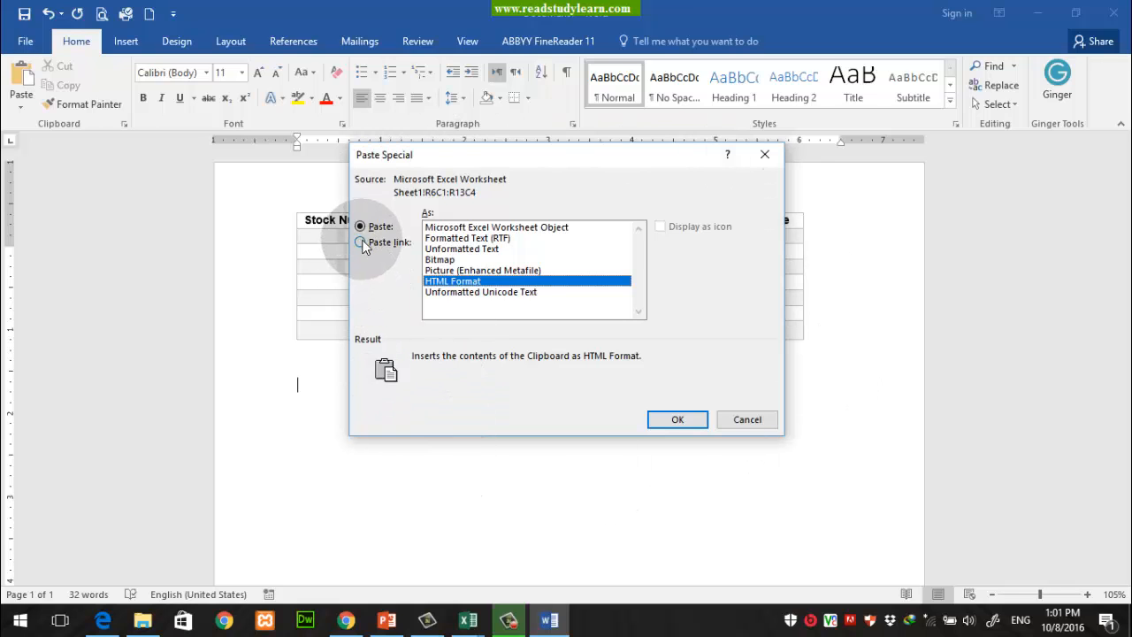
pyautogui.click(389, 243)
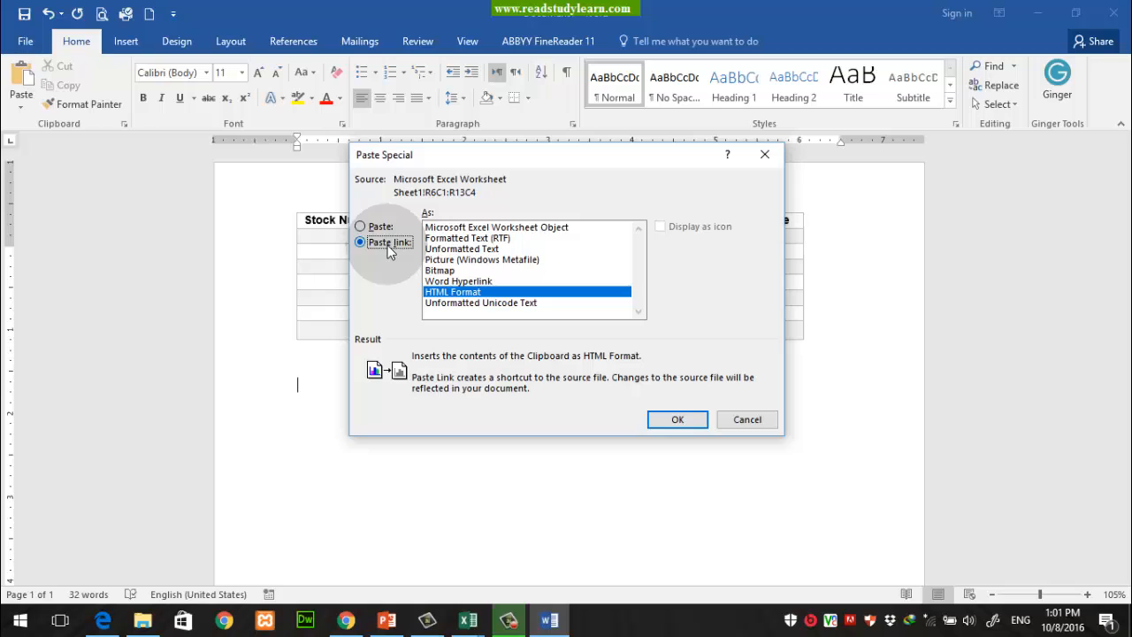
pyautogui.click(474, 229)
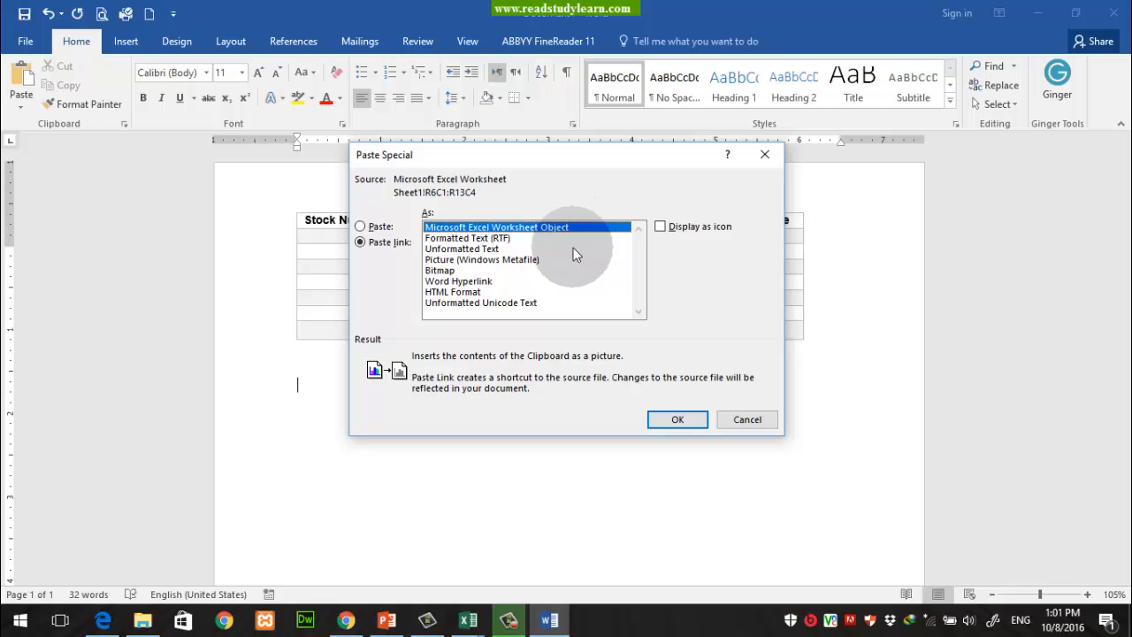
pyautogui.click(679, 420)
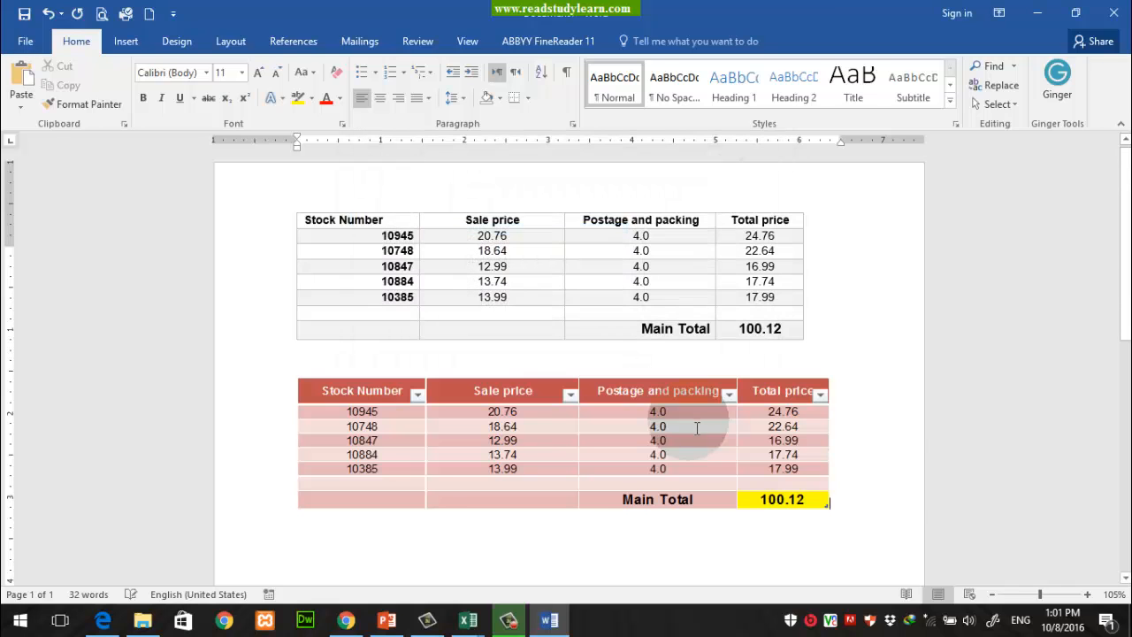
# - Move the linked table directly beneath the first table and insert a blank line between them
pyautogui.click(322, 391)
pyautogui.moveTo(281, 390); pyautogui.dragTo(283, 354)
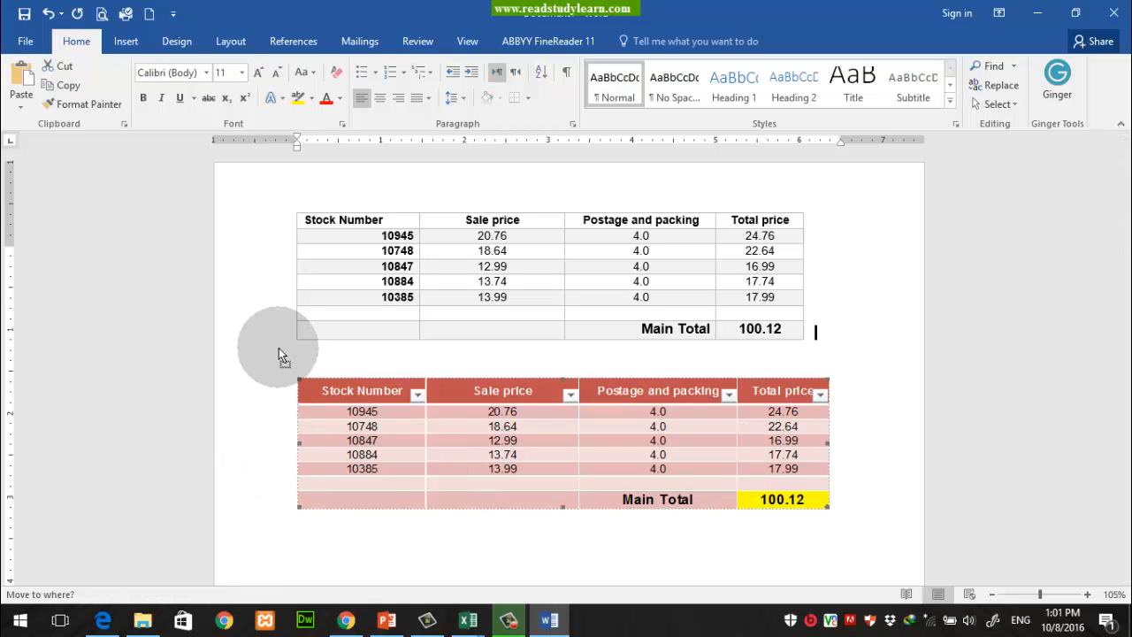
pyautogui.moveTo(328, 384)
pyautogui.mouseDown()
pyautogui.moveTo(341, 354)
pyautogui.moveTo(329, 405)
pyautogui.mouseUp()
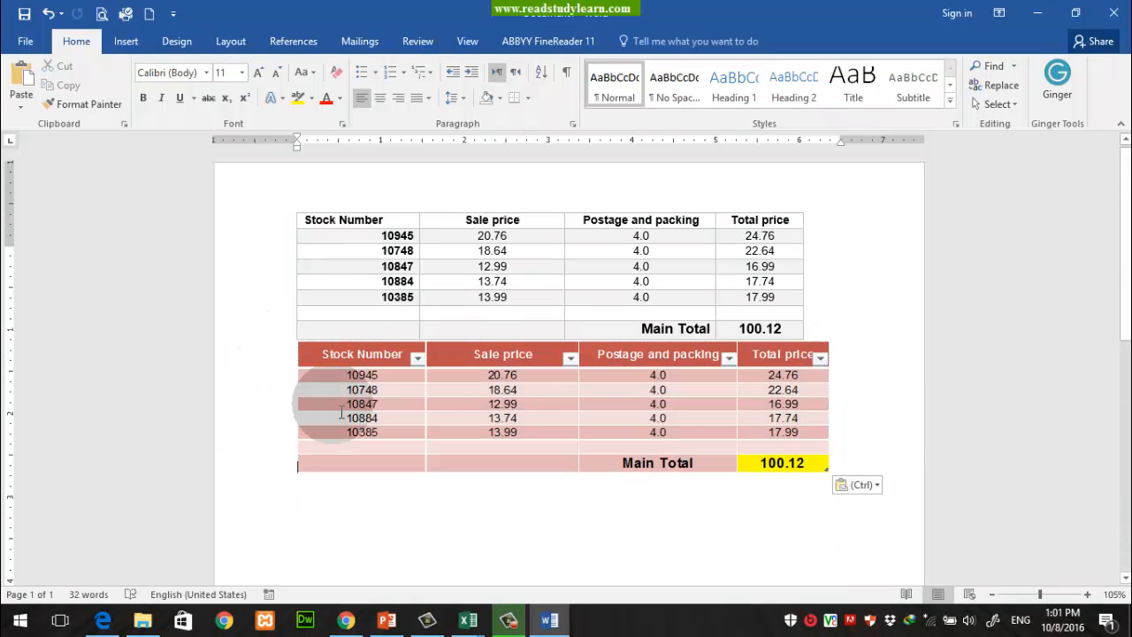
pyautogui.click(859, 344)
pyautogui.click(845, 333)
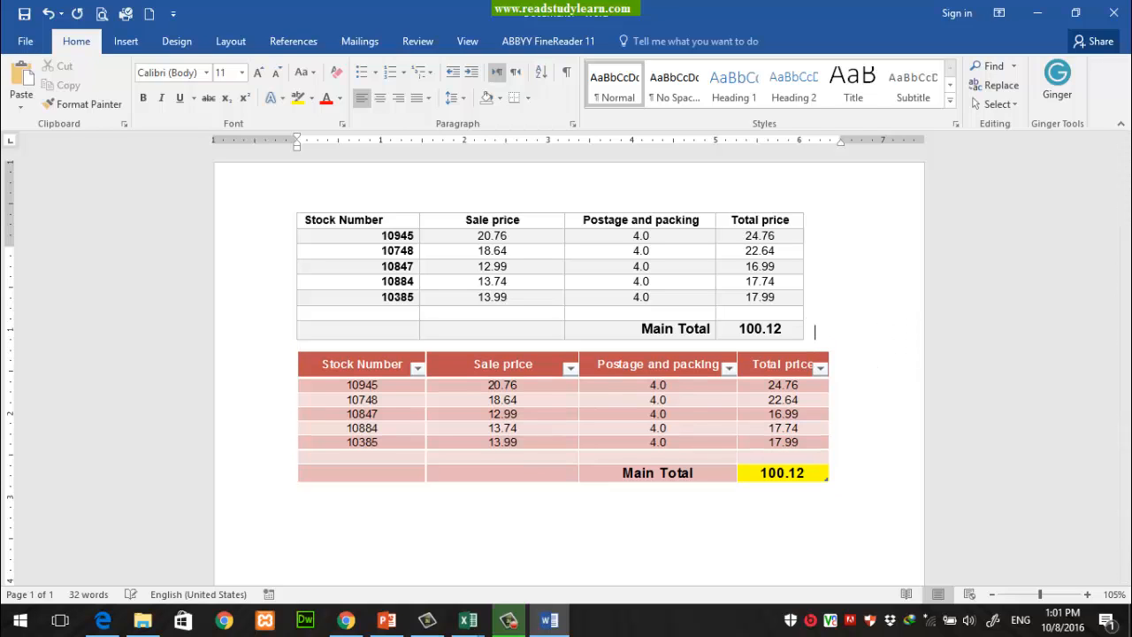
pyautogui.press('Return')
# - Open the linked table's source worksheet in Excel from the Word document, then check the document briefly and return to the worksheet
pyautogui.click(638, 450)
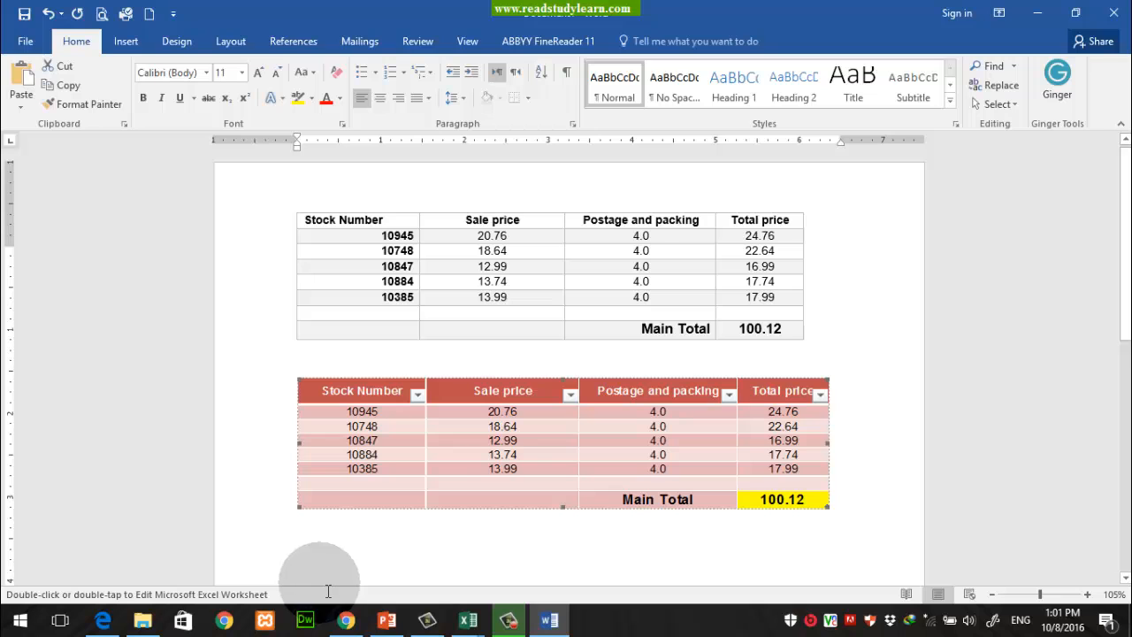
pyautogui.doubleClick(483, 434)
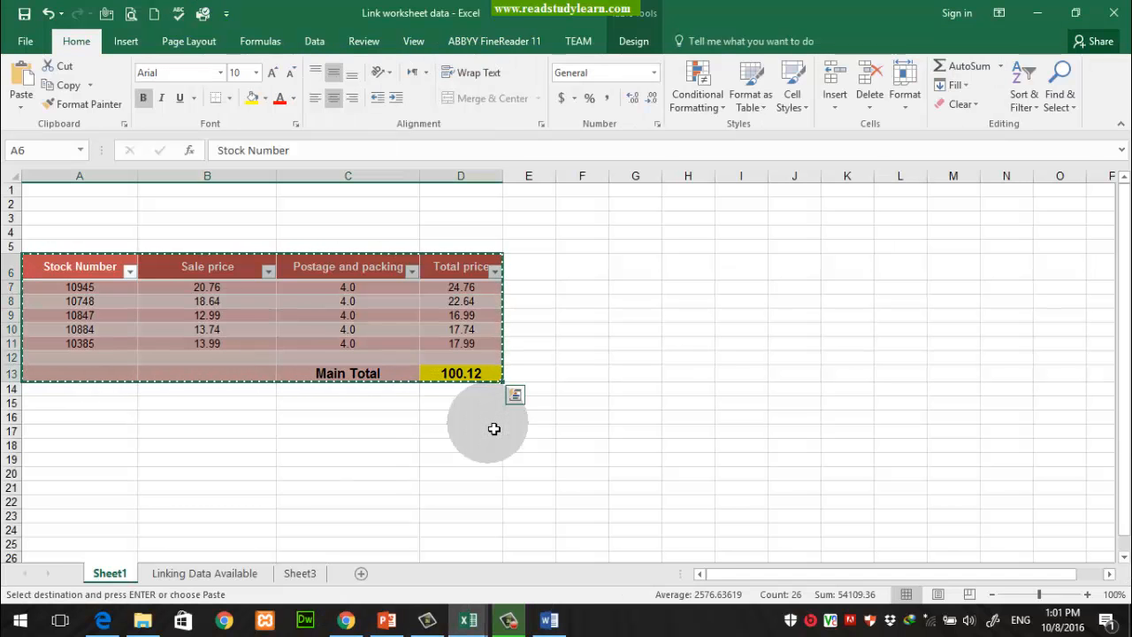
pyautogui.click(246, 474)
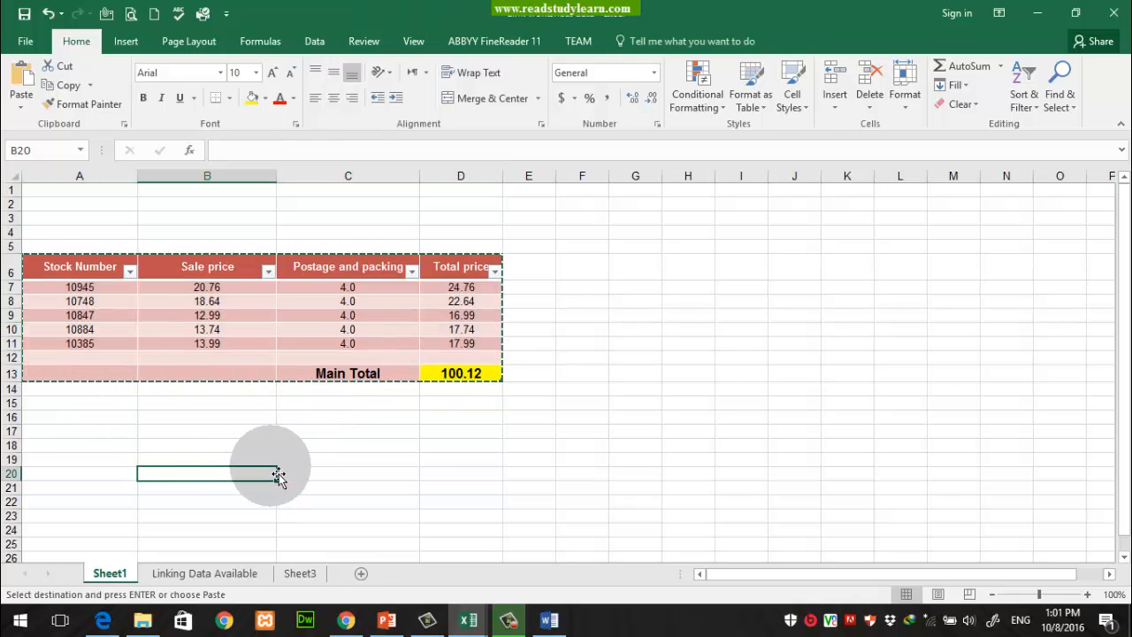
pyautogui.click(548, 620)
pyautogui.click(468, 620)
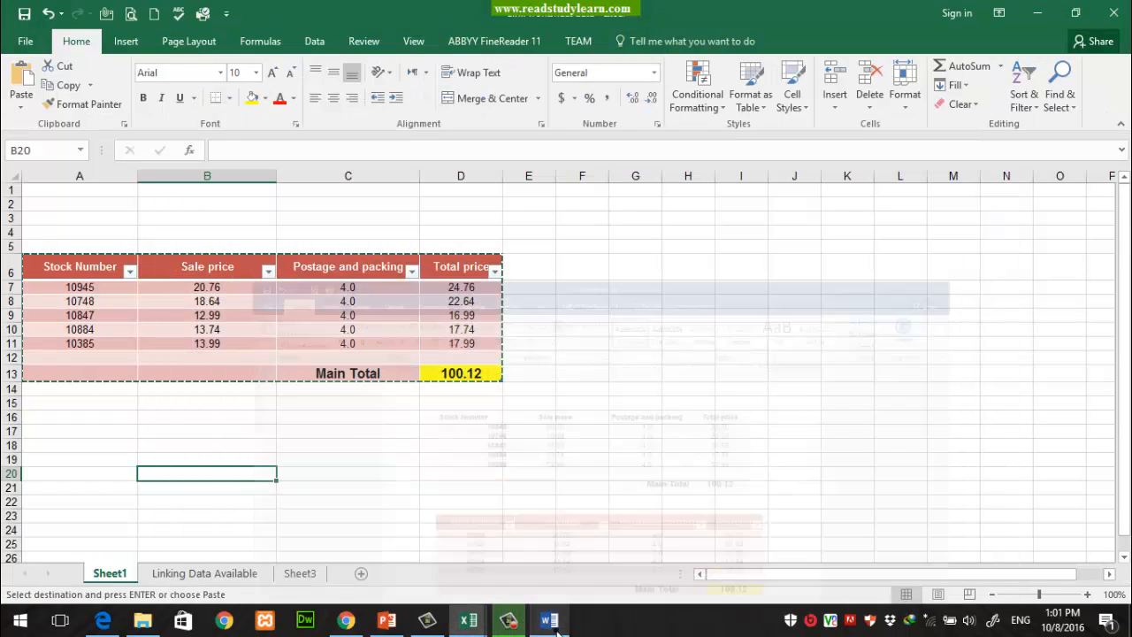
# - Link the first Postage and packing cell, C7, to cell A4 on the Linking Data Available sheet
pyautogui.click(339, 288)
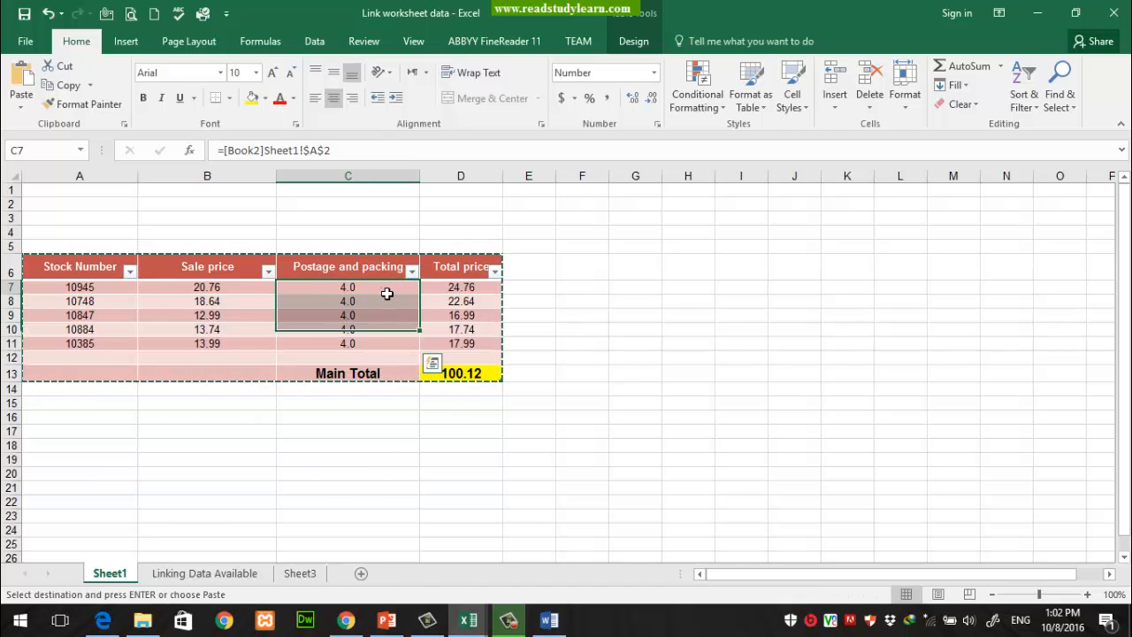
pyautogui.click(222, 573)
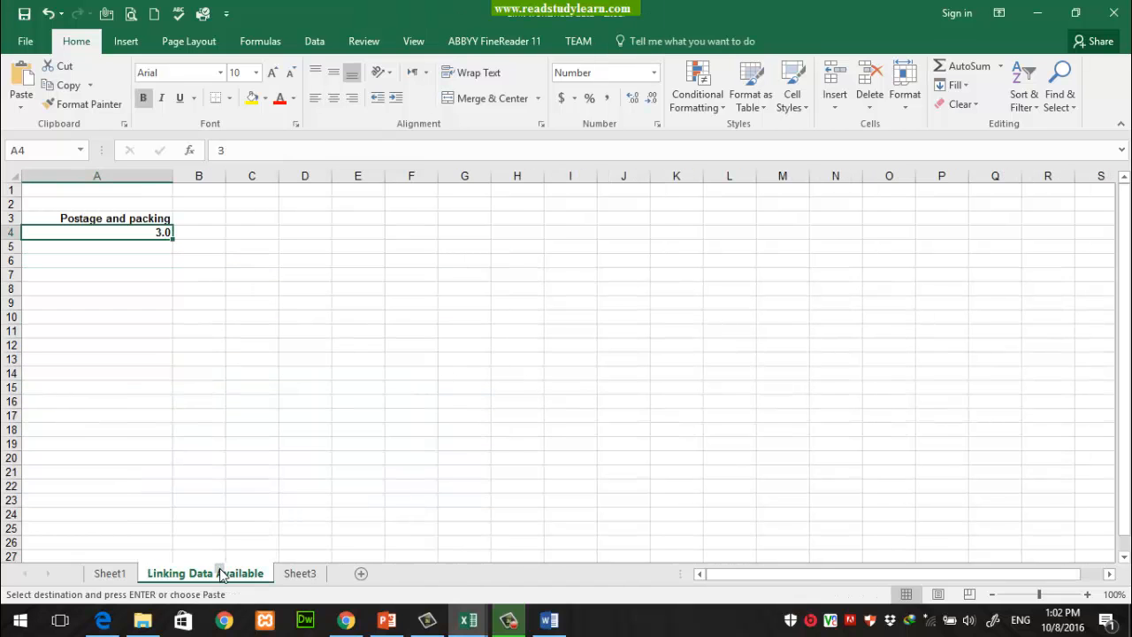
pyautogui.click(110, 573)
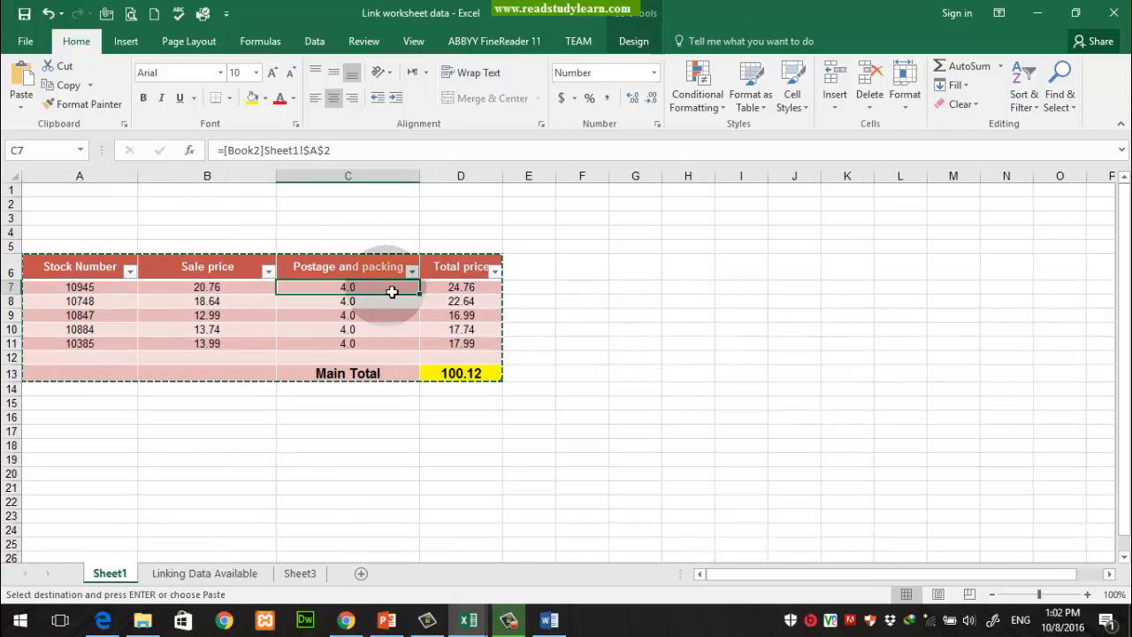
pyautogui.write('=')
pyautogui.click(206, 573)
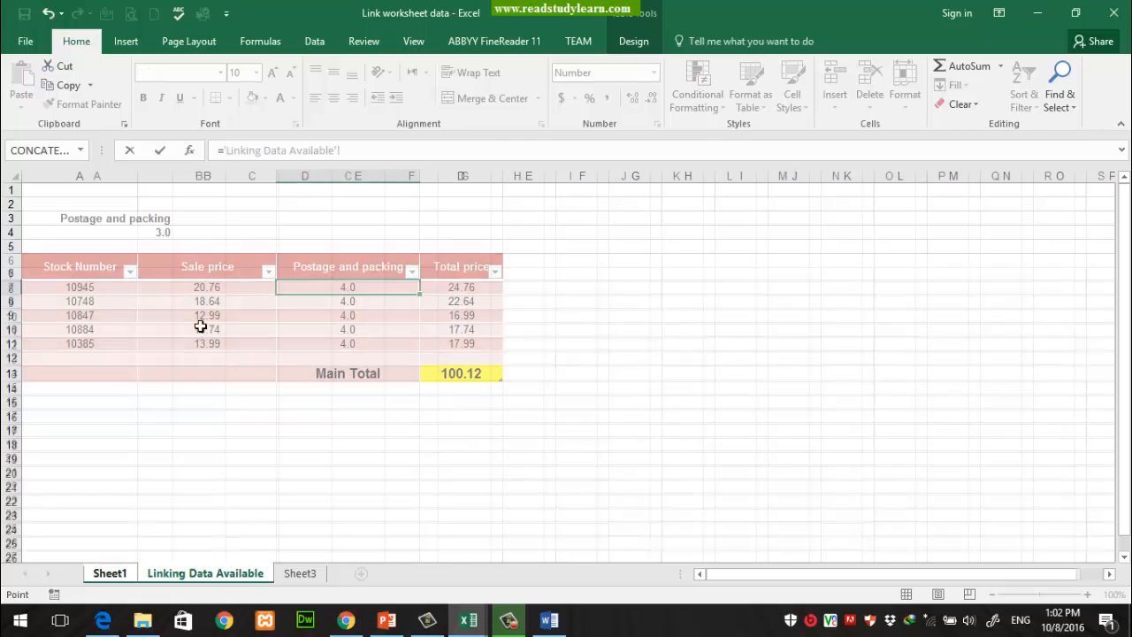
pyautogui.click(154, 239)
pyautogui.press('Return')
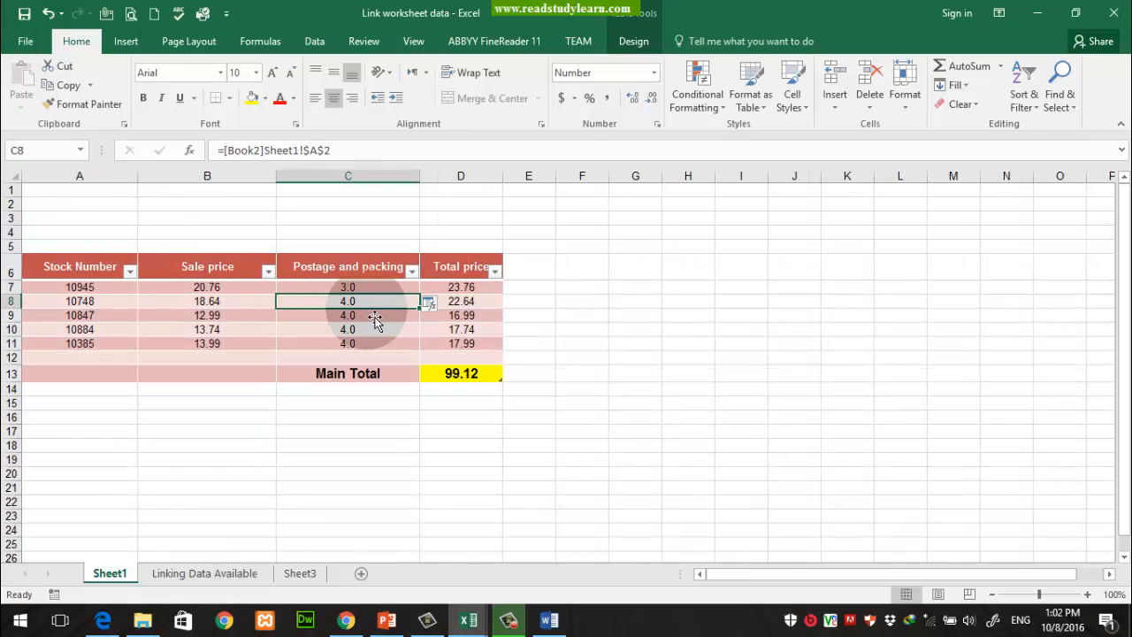
# - Copy the formula in C7 to C8:C11
pyautogui.click(373, 288)
pyautogui.hotkey('ctrl', 'c')
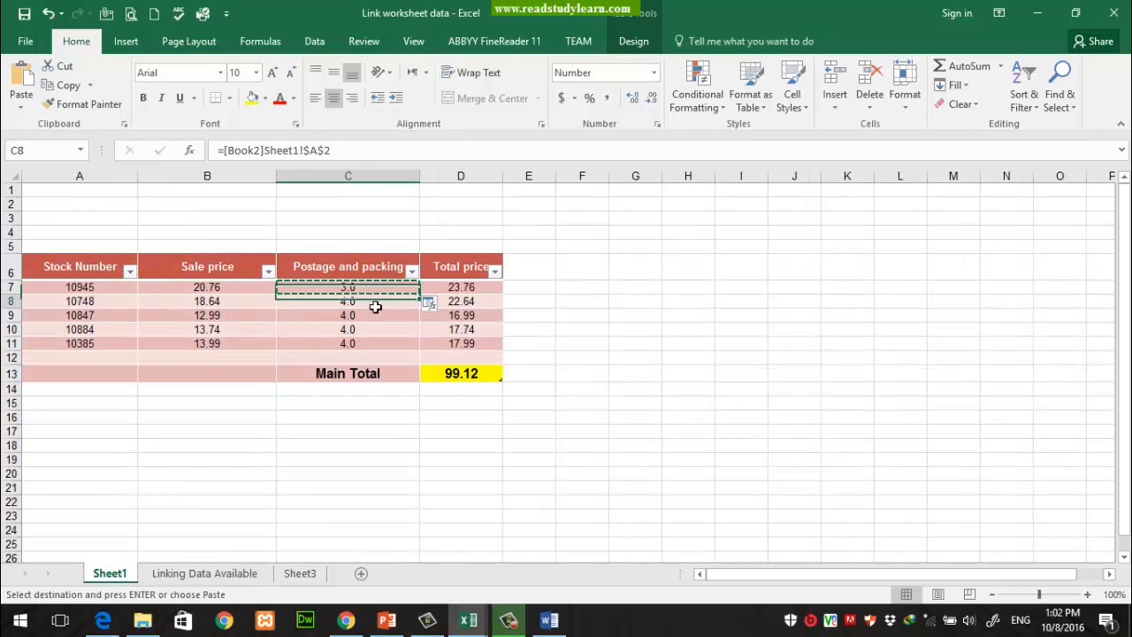
pyautogui.moveTo(376, 301); pyautogui.dragTo(369, 345)
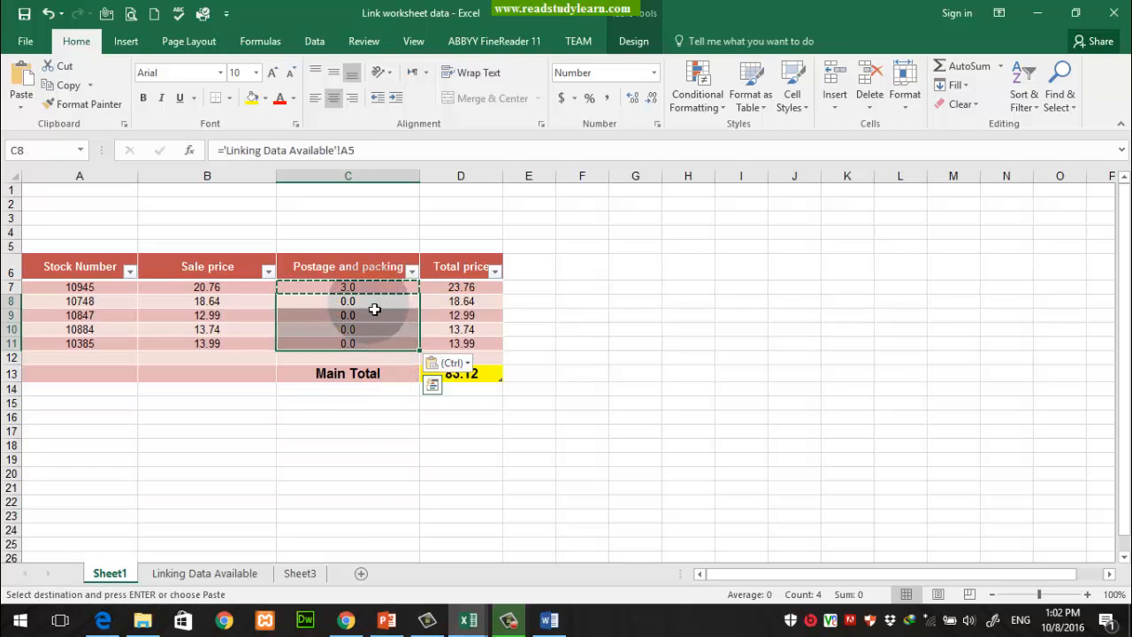
# - Correct the formulas in C8:C10 so that each one references 'Linking Data Available'!A4
pyautogui.doubleClick(374, 309)
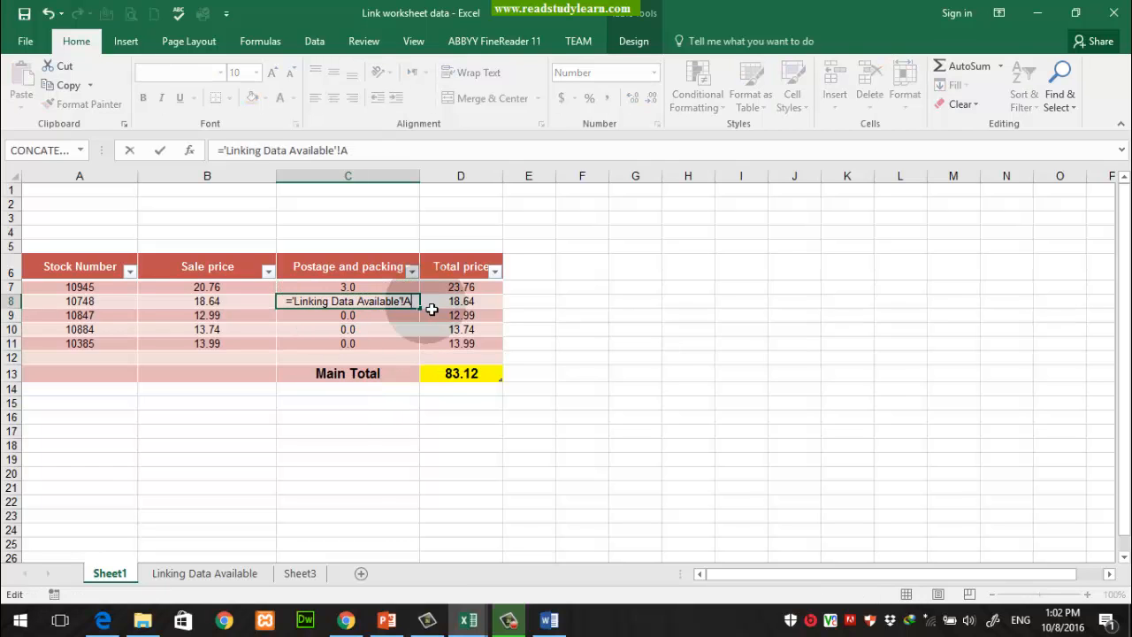
pyautogui.press('Return')
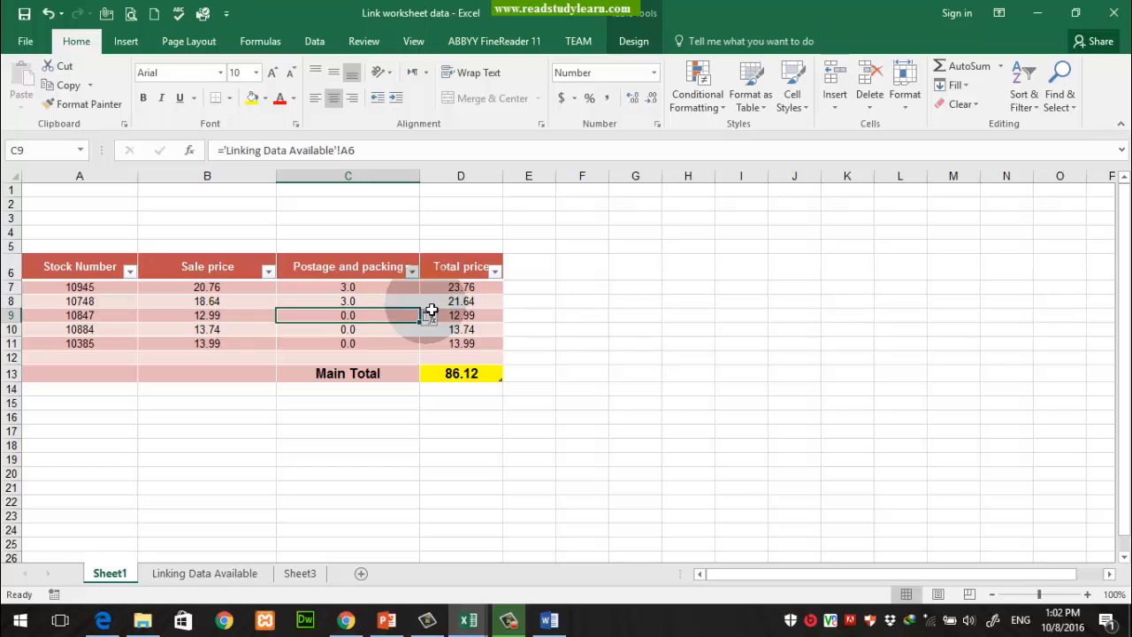
pyautogui.press('F2')
pyautogui.write('7')
pyautogui.press('Return')
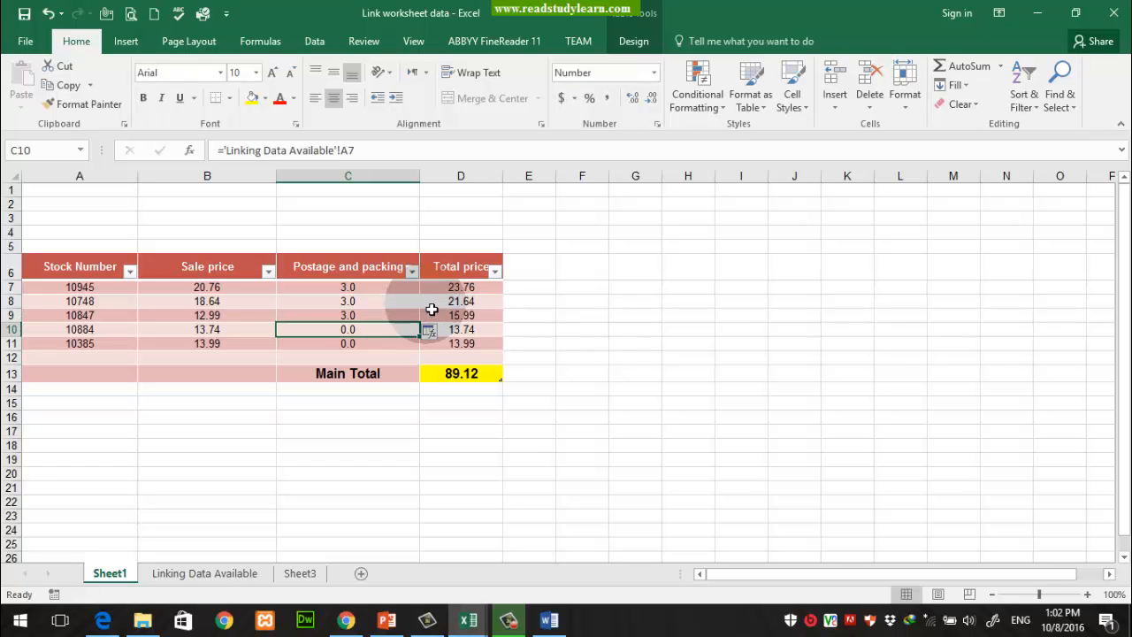
pyautogui.press('F2')
pyautogui.write('8')
pyautogui.press('Return')
# - Set the formula in C11 to ='Linking Data Available'!A4
pyautogui.press('F2')
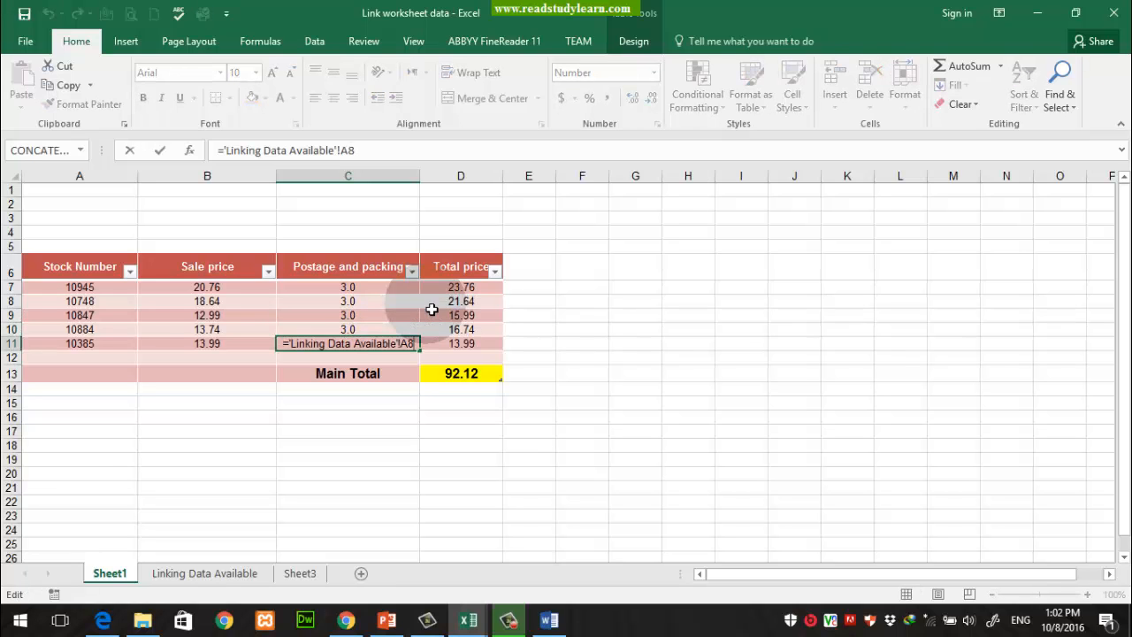
pyautogui.write('9')
pyautogui.press('Return')
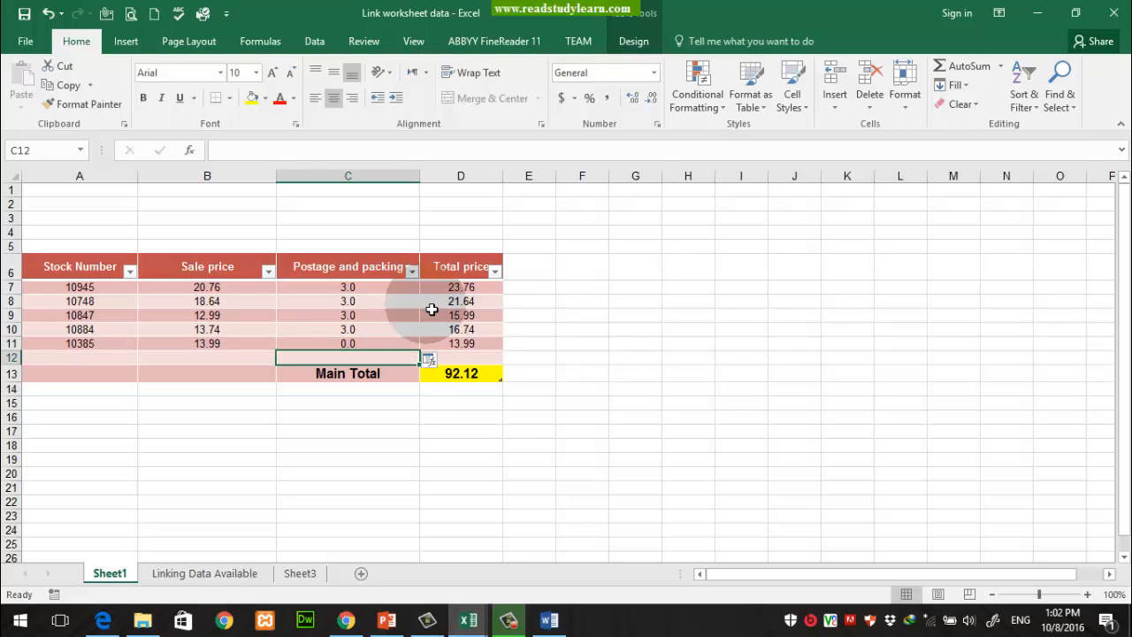
pyautogui.press('Up')
pyautogui.press('F2')
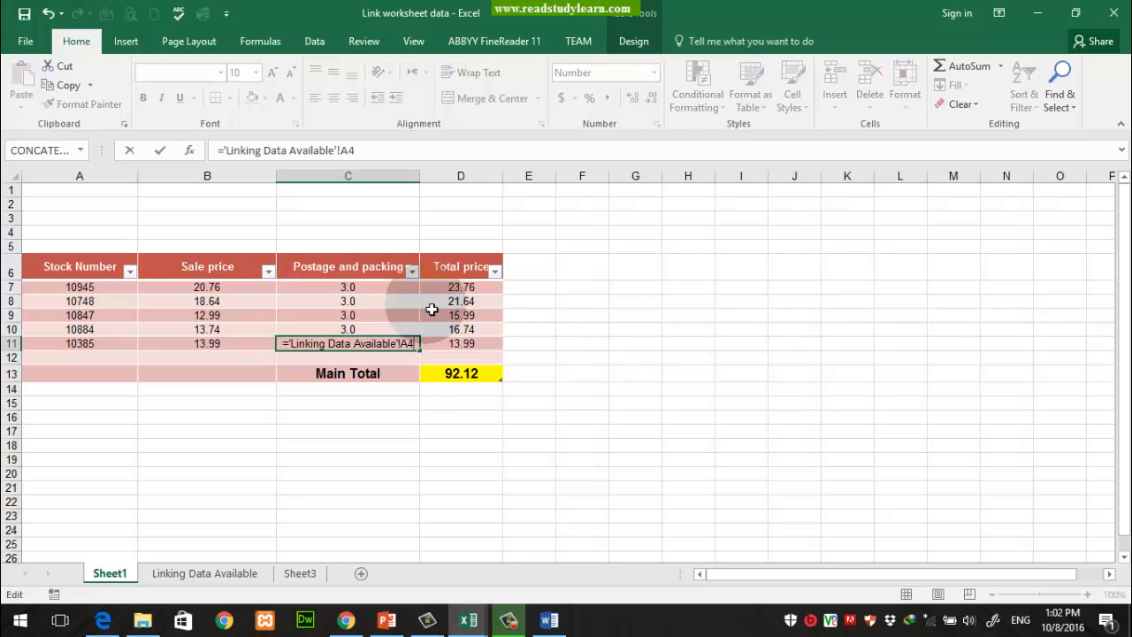
pyautogui.press('Return')
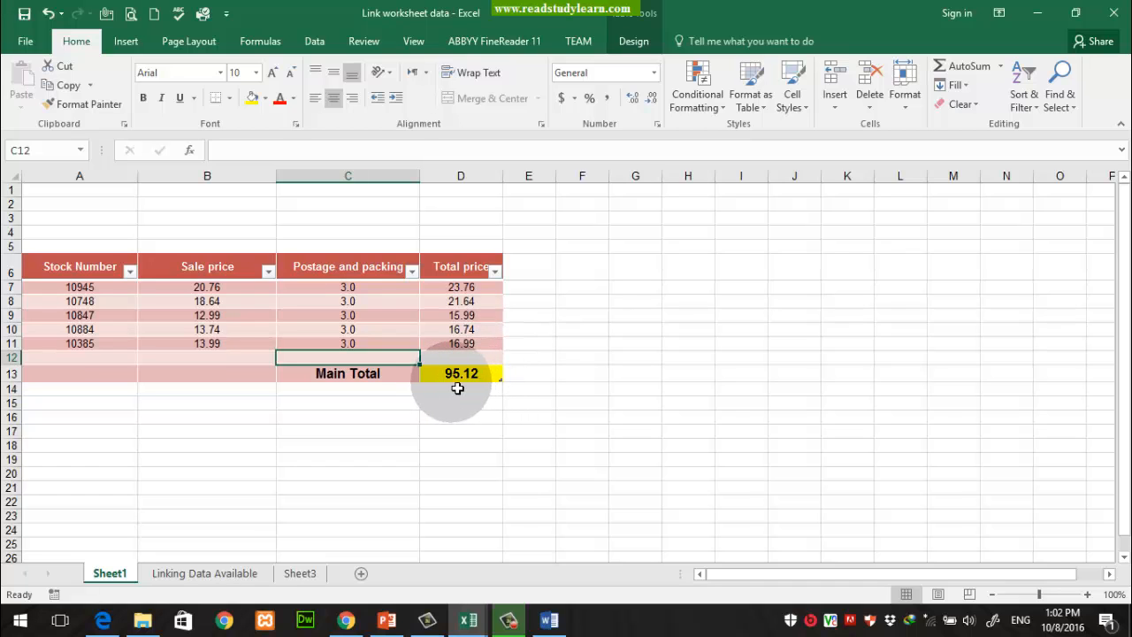
# - Examine the Postage and packing values in column C and the Main Total in D13
pyautogui.moveTo(369, 287); pyautogui.dragTo(378, 352)
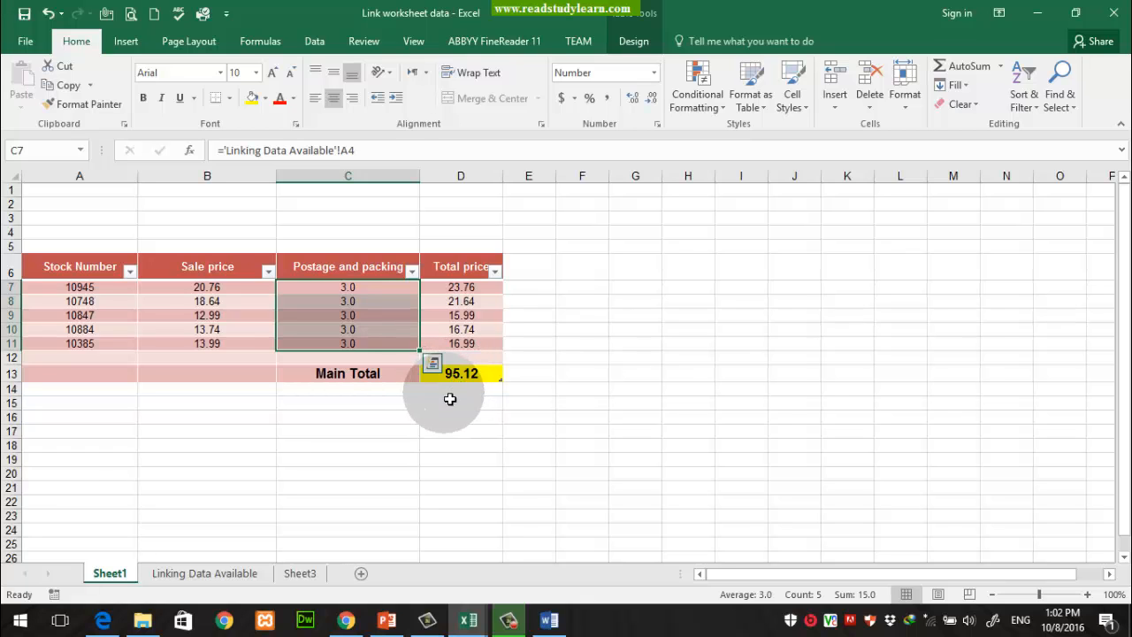
pyautogui.moveTo(362, 289); pyautogui.dragTo(377, 356)
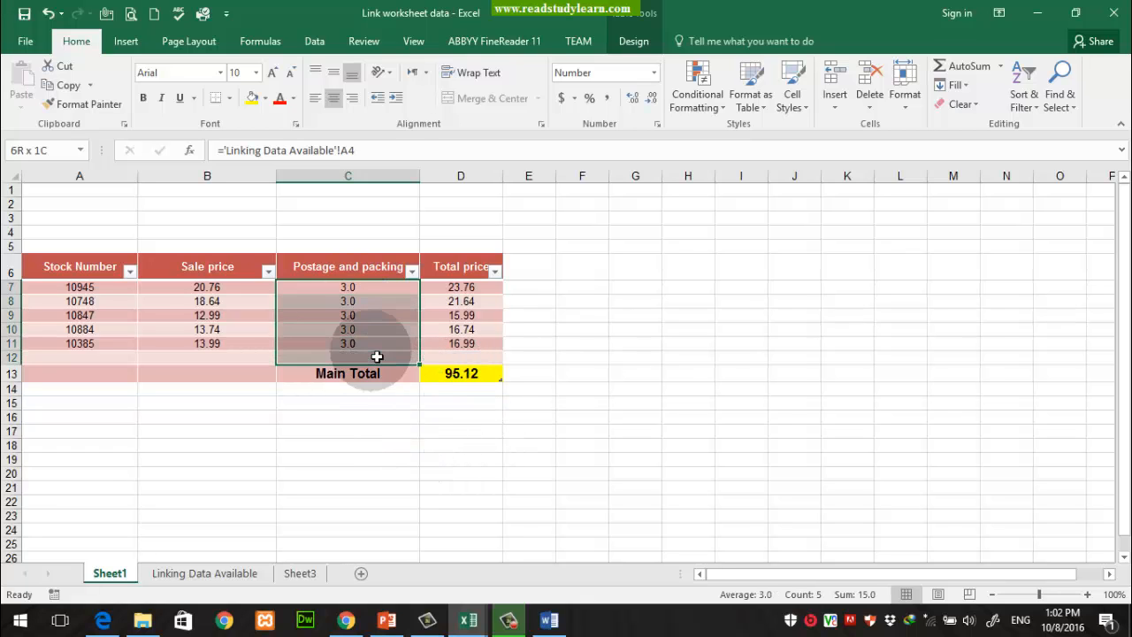
pyautogui.click(471, 380)
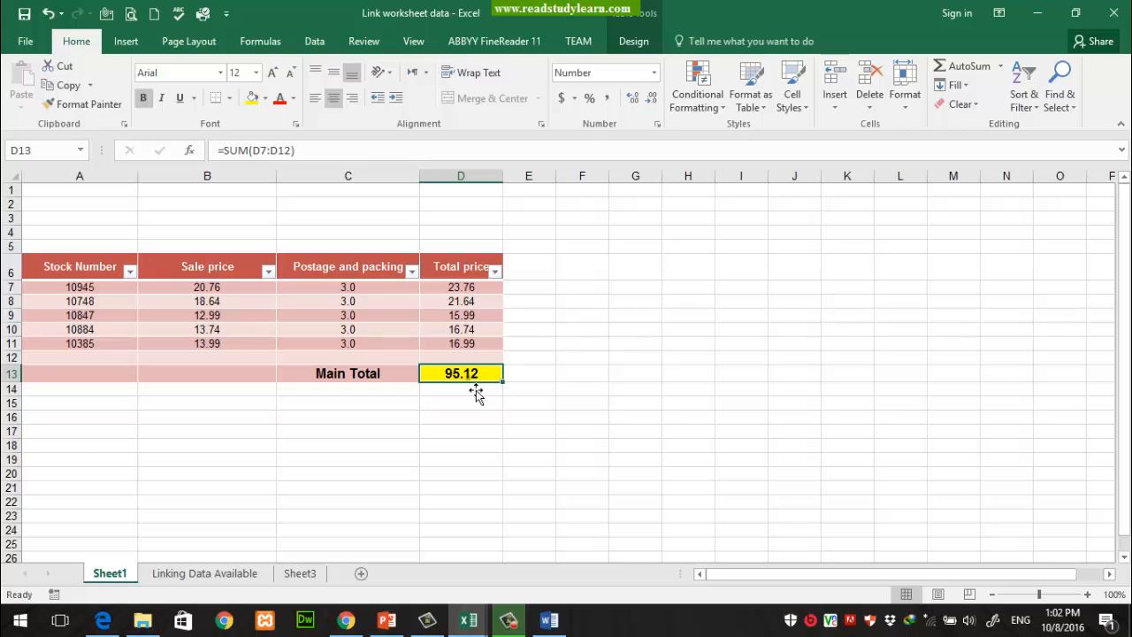
# - Switch to Word and compare the values and Main Total of the unlinked table with those of the linked table
pyautogui.click(550, 620)
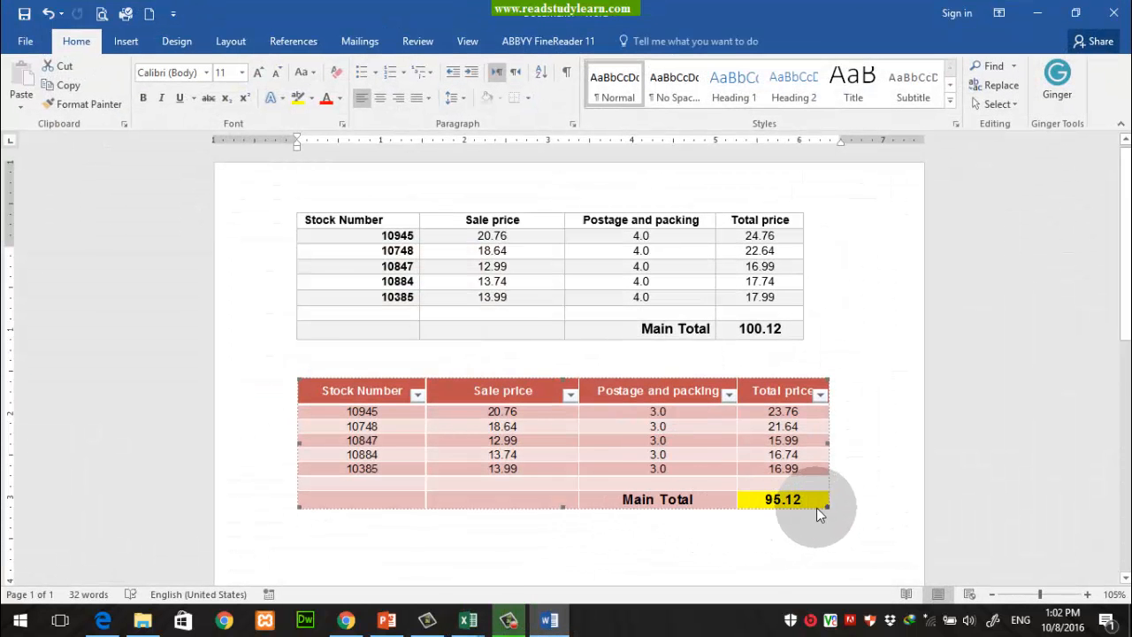
pyautogui.moveTo(633, 235); pyautogui.dragTo(756, 344)
pyautogui.click(756, 344)
pyautogui.doubleClick(797, 343)
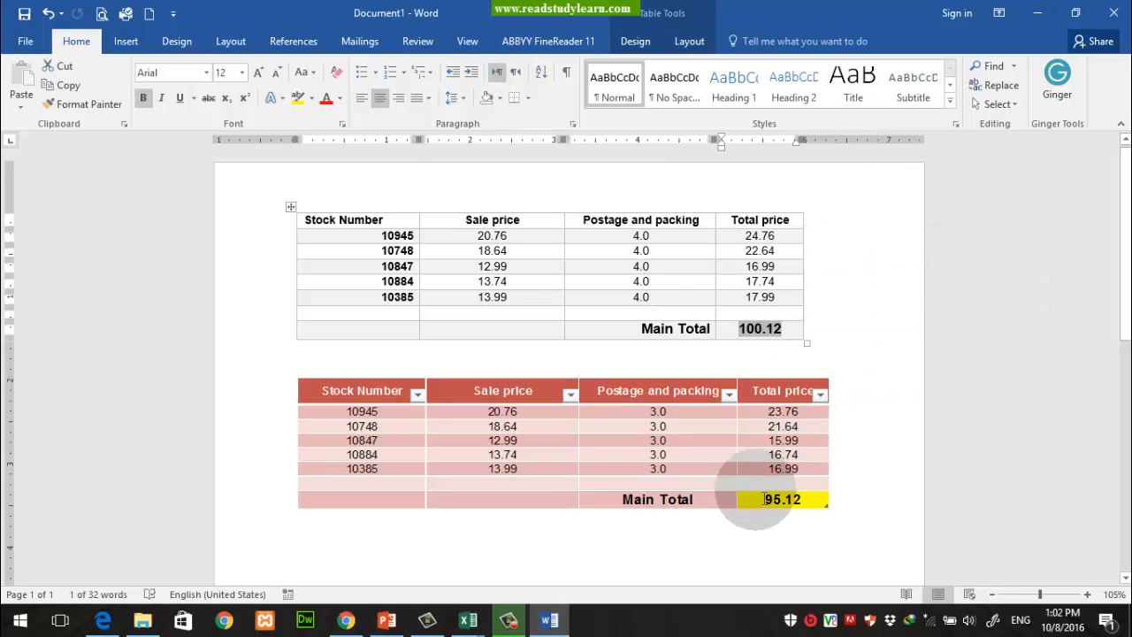
pyautogui.click(421, 398)
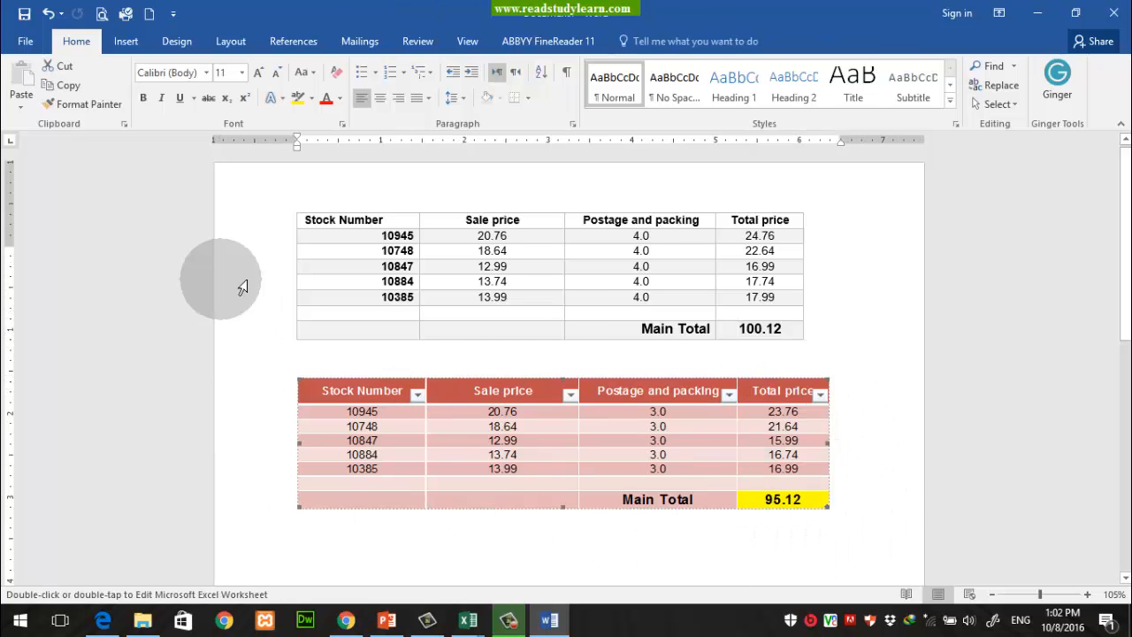
# - Examine both tables in the print preview at 100% zoom, and return to the document with the linked table deselected
pyautogui.click(102, 13)
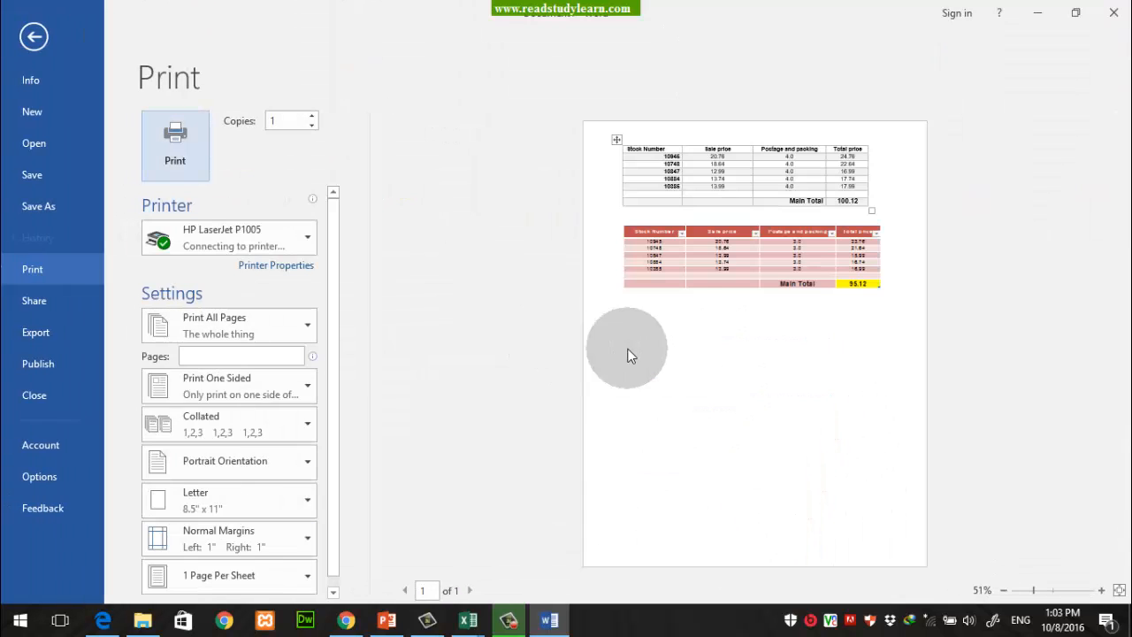
pyautogui.click(1119, 590)
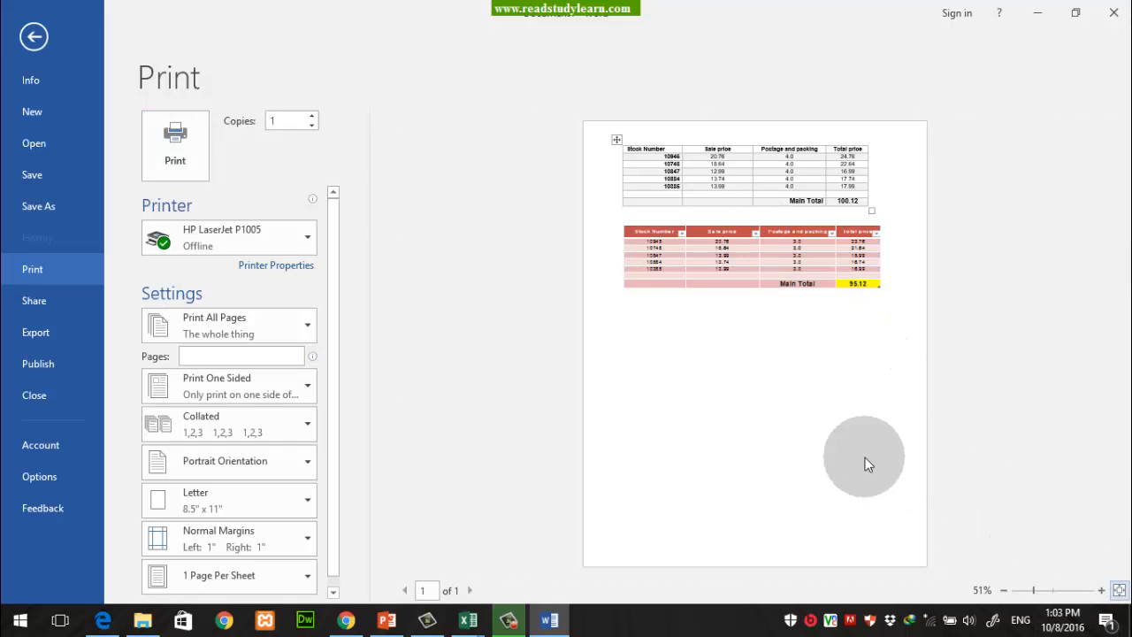
pyautogui.click(1101, 590)
pyautogui.click(1101, 590)
pyautogui.click(1101, 590)
pyautogui.click(1101, 590)
pyautogui.click(1101, 590)
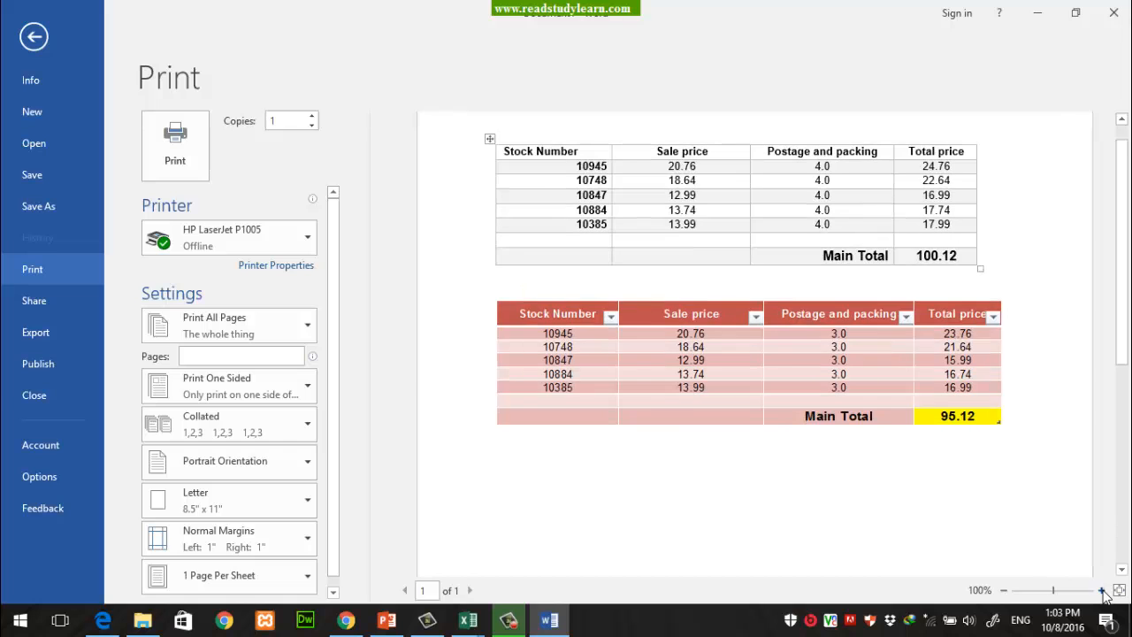
pyautogui.click(598, 314)
pyautogui.click(906, 485)
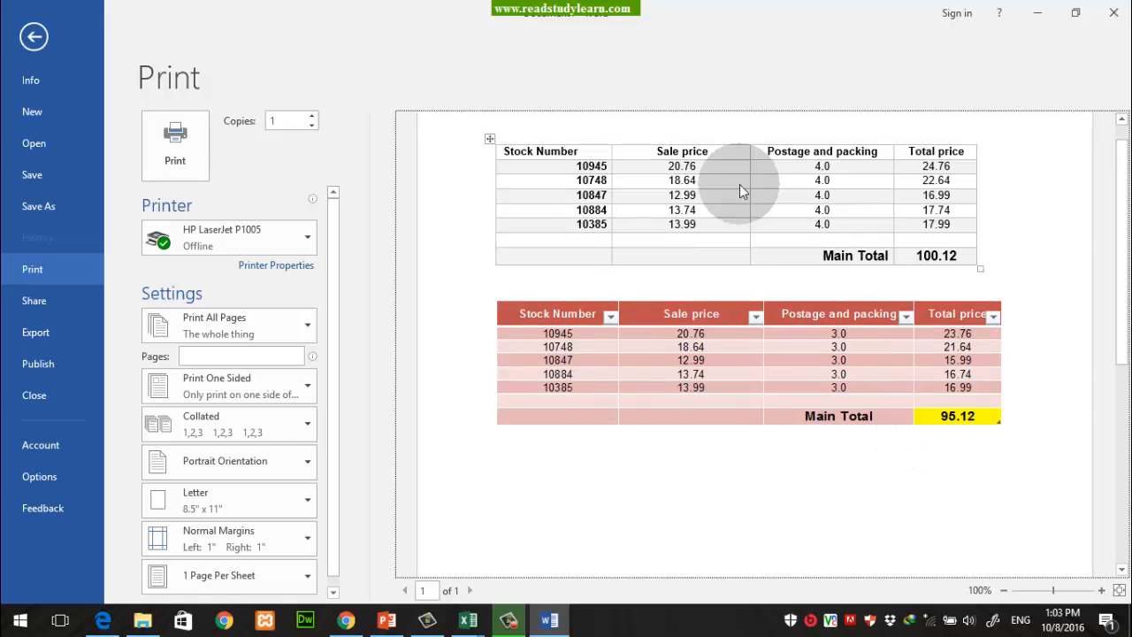
pyautogui.click(33, 36)
pyautogui.click(705, 497)
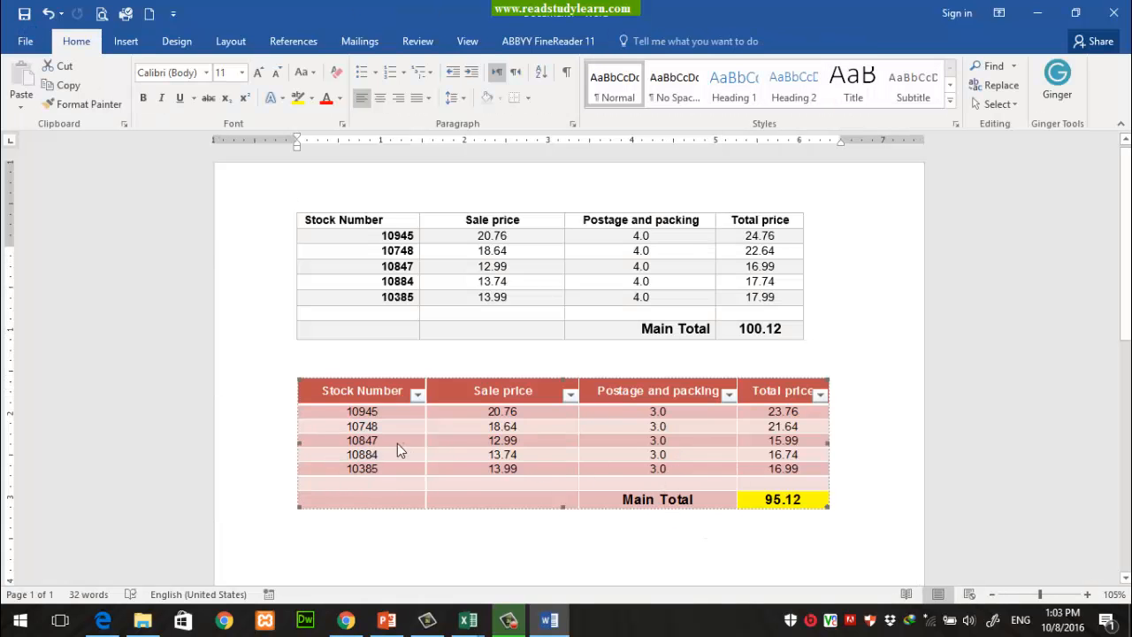
pyautogui.click(651, 548)
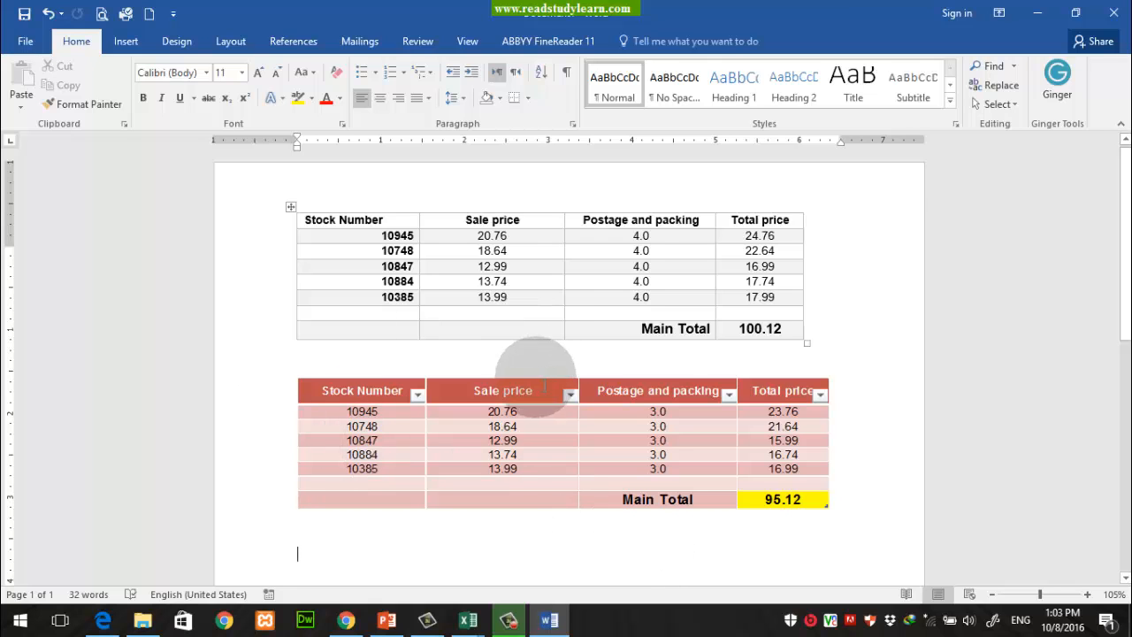
# - Minimize the Word document and the Link worksheet data workbook to show the desktop
pyautogui.click(1044, 14)
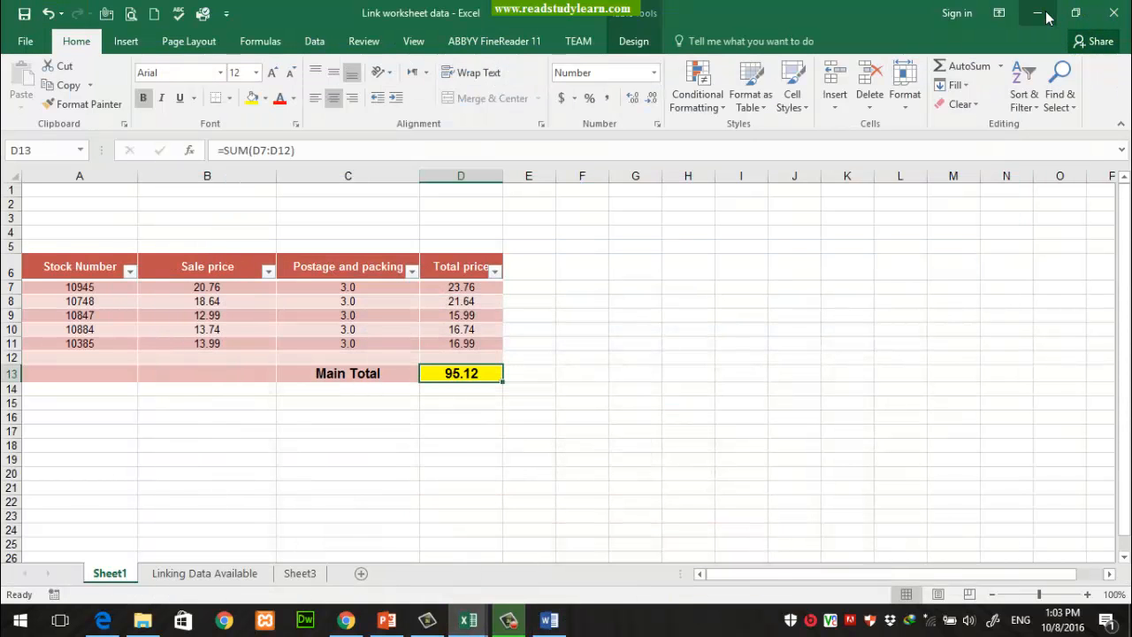
pyautogui.click(1040, 13)
pyautogui.click(976, 101)
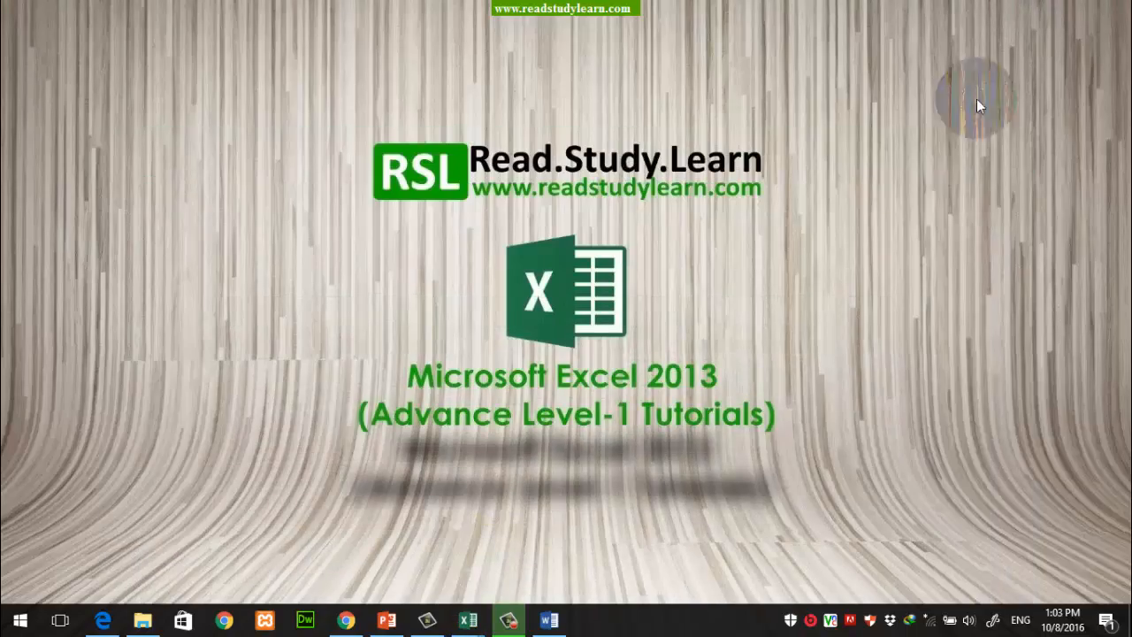